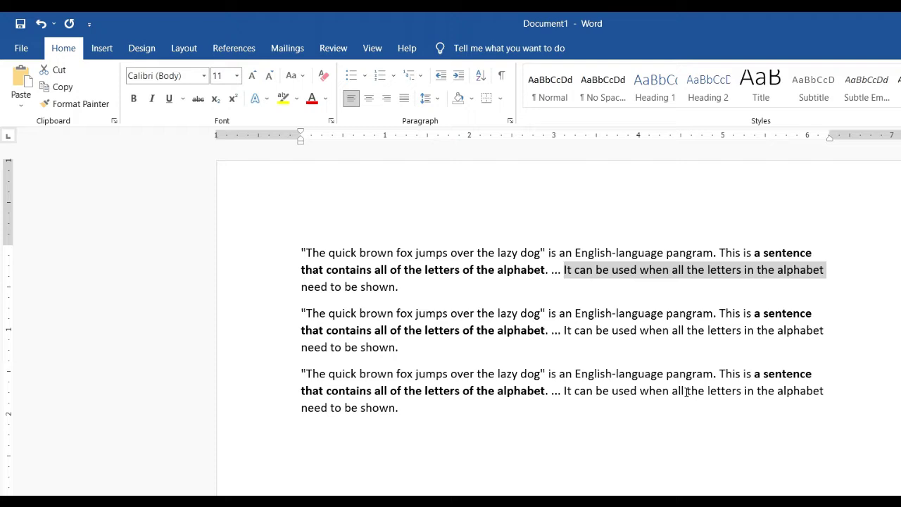
Bold "It can be used when all the letters in the alphabet" in the first paragraph.
{"action": "key", "text": "ctrl+b"}
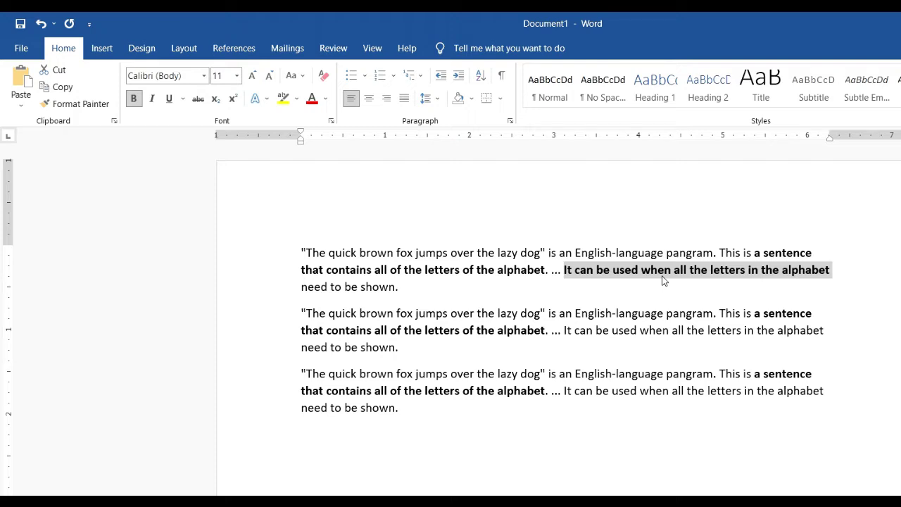
{"action": "key", "text": "ctrl+b"}
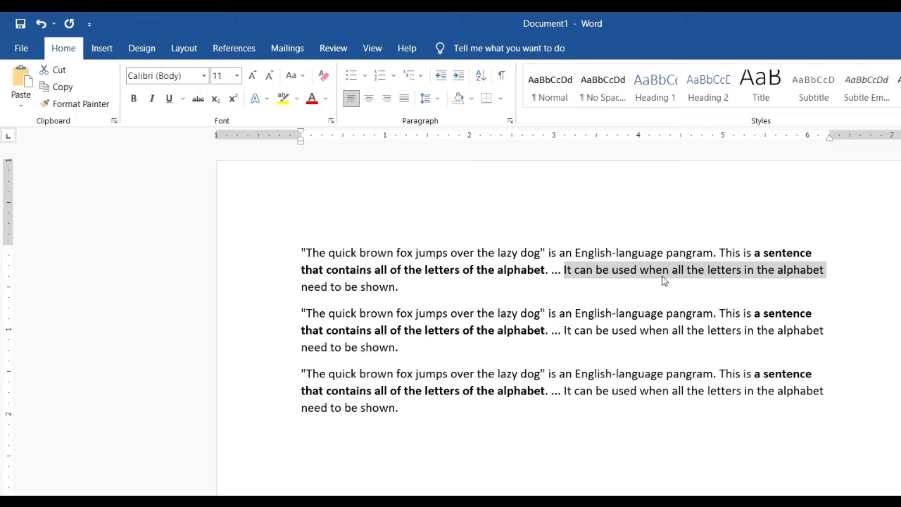
{"action": "key", "text": "ctrl+b"}
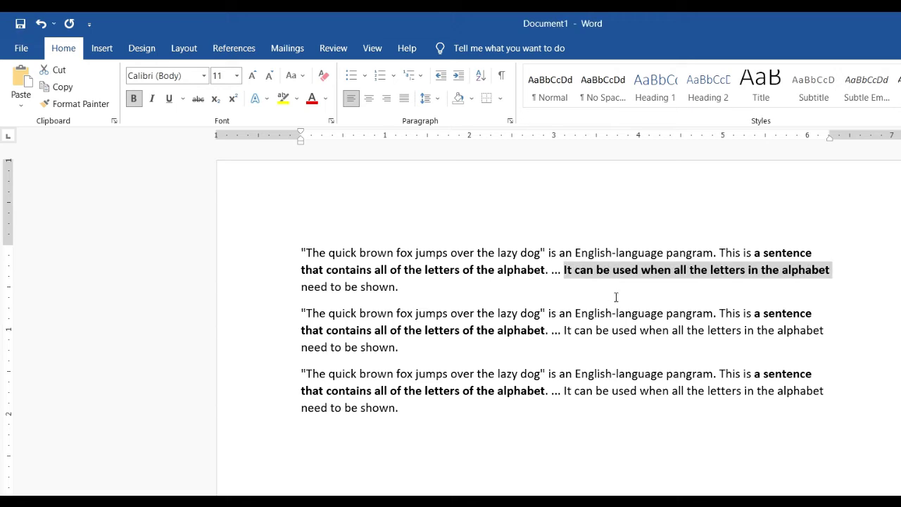
{"action": "left_click", "coordinate": [596, 291]}
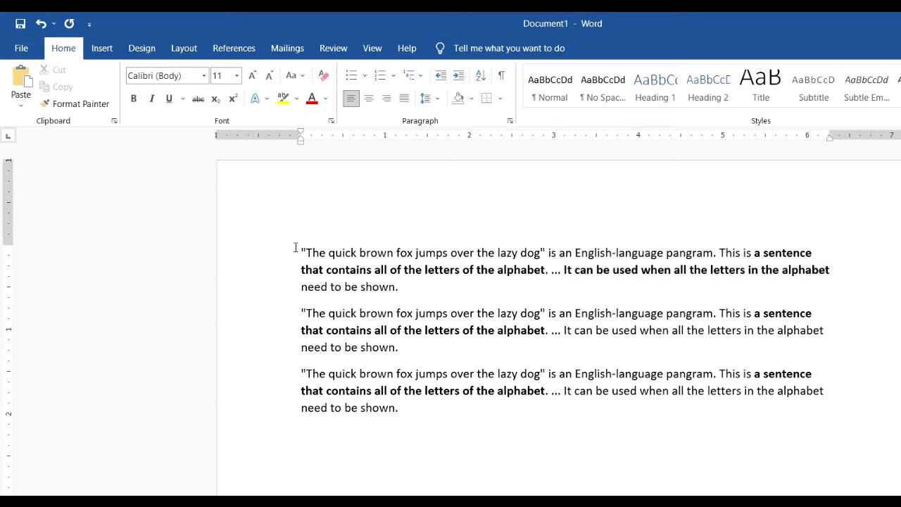
Copy the first paragraph and paste it below the third paragraph, leaving one blank line between them.
{"action": "left_click_drag", "start_coordinate": [301, 253], "coordinate": [411, 297]}
{"action": "key", "text": "ctrl+c"}
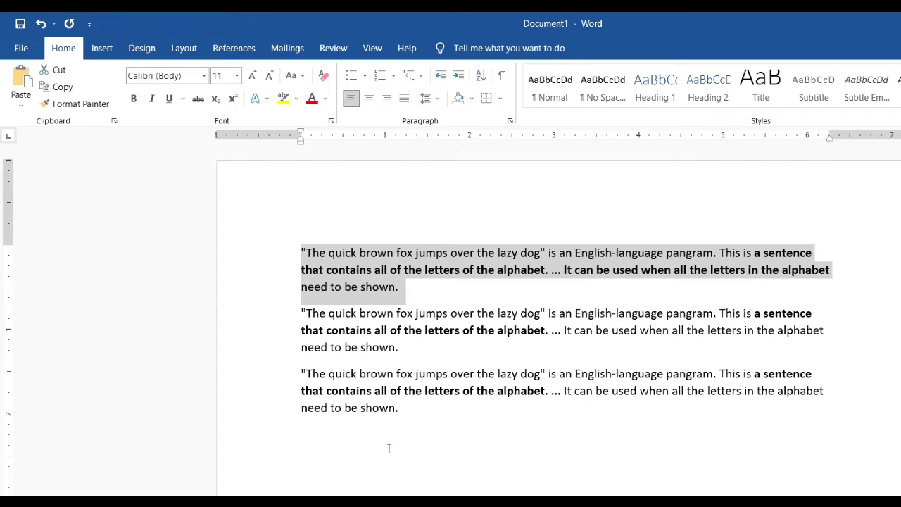
{"action": "left_click", "coordinate": [353, 462]}
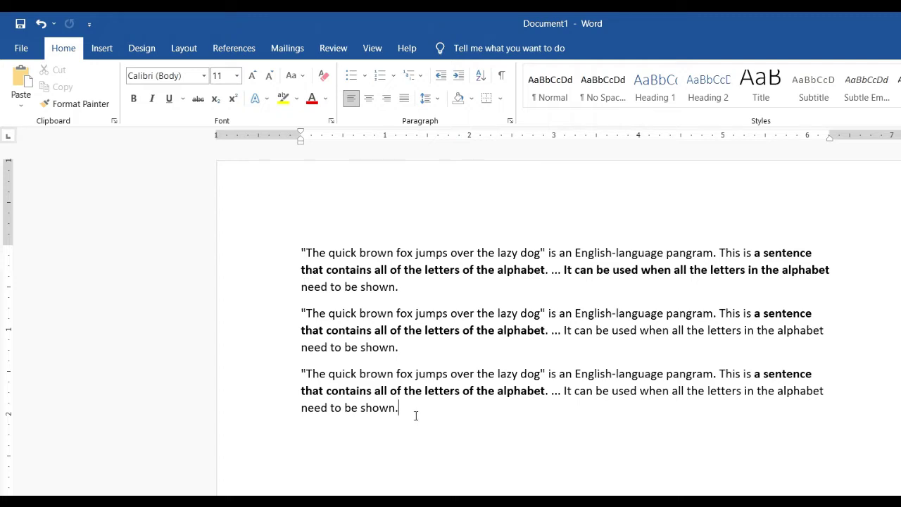
{"action": "key", "text": "Return"}
{"action": "key", "text": "Return"}
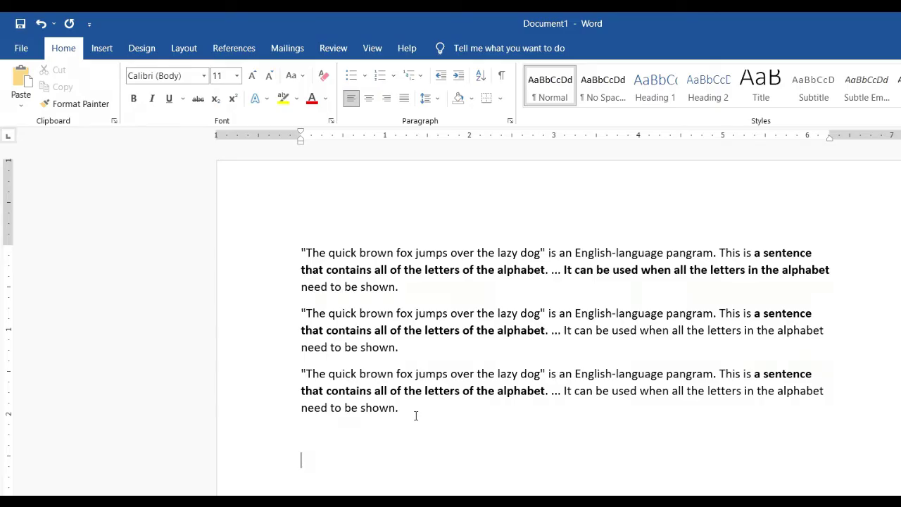
{"action": "key", "text": "ctrl+v"}
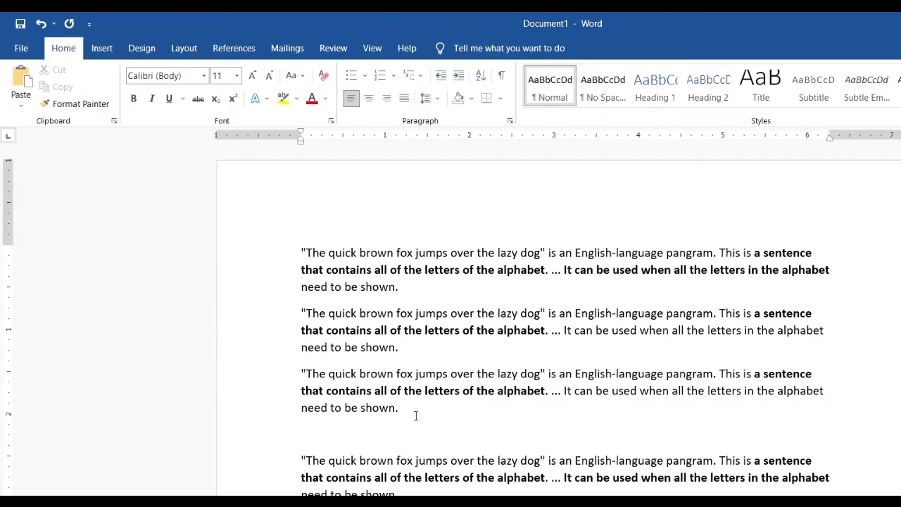
{"action": "left_click_drag", "start_coordinate": [287, 493], "coordinate": [284, 458]}
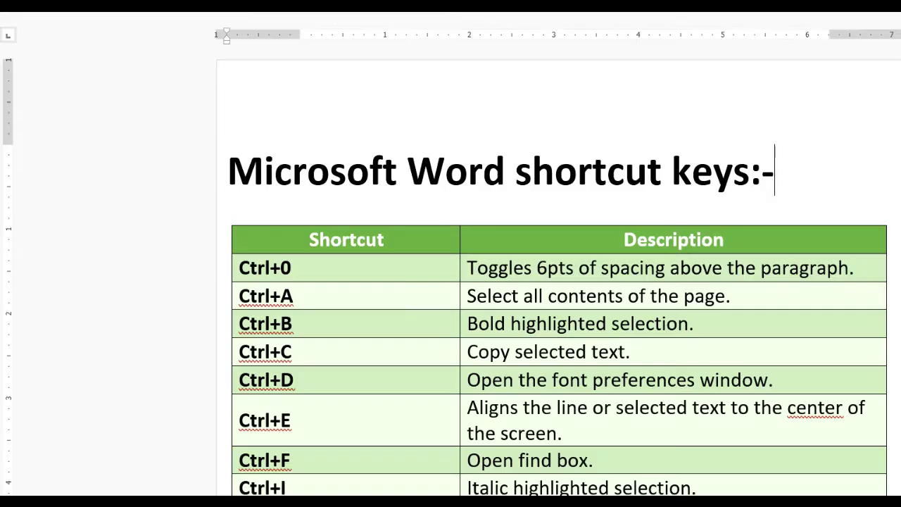
Preview the Strikethrough effect in the Font settings from the blank line, and close the settings without applying it.
{"action": "left_click", "coordinate": [254, 381]}
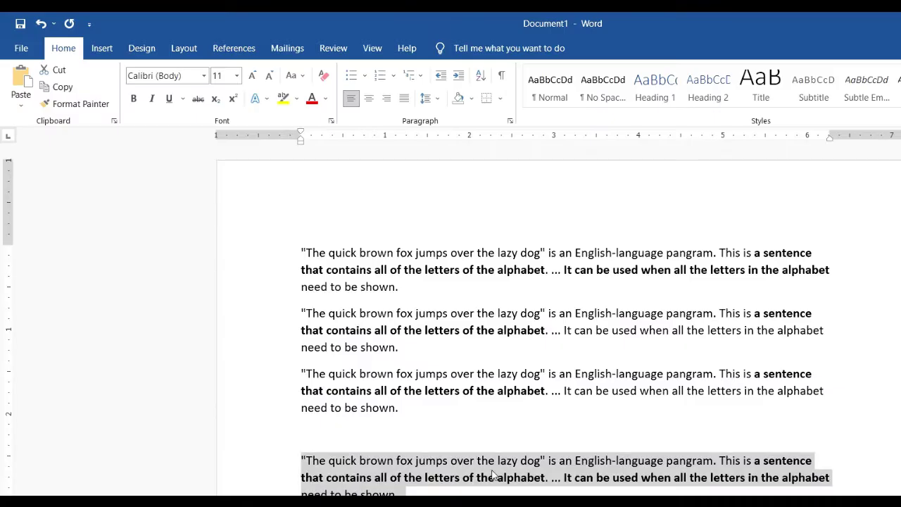
{"action": "left_click", "coordinate": [377, 437]}
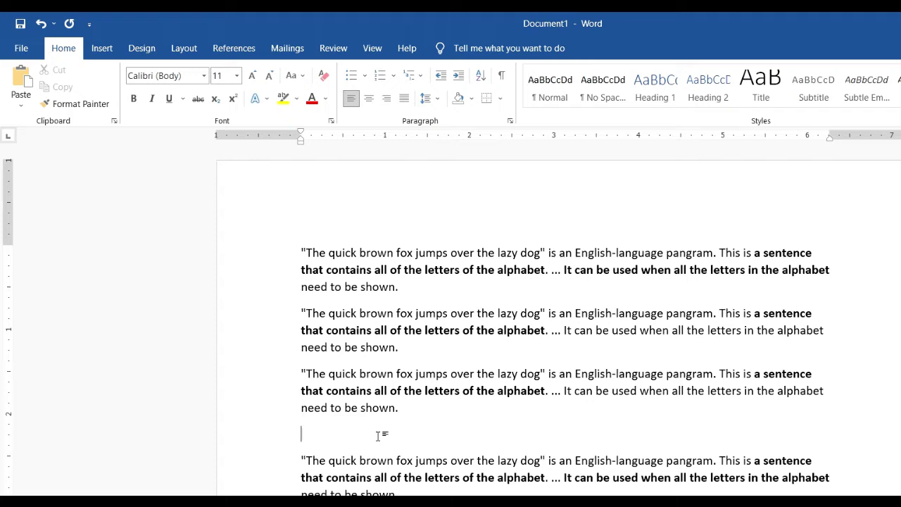
{"action": "key", "text": "ctrl+d"}
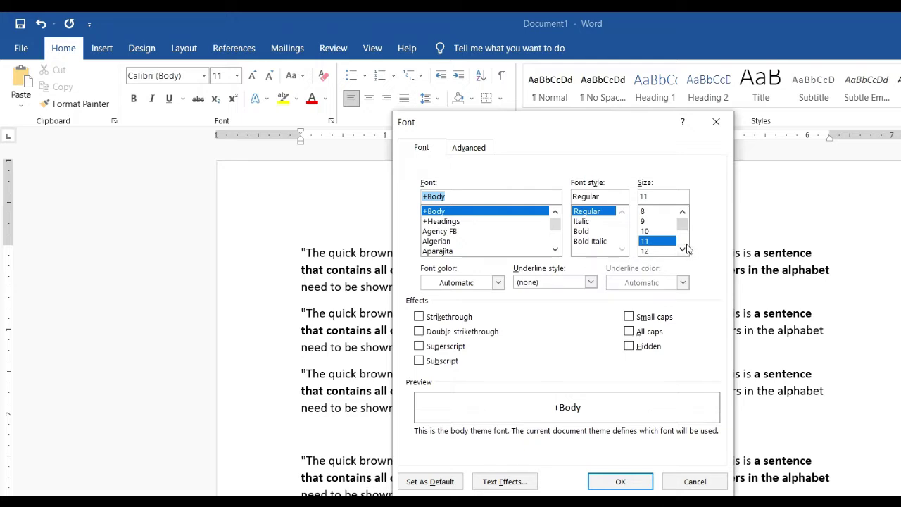
{"action": "left_click", "coordinate": [419, 317]}
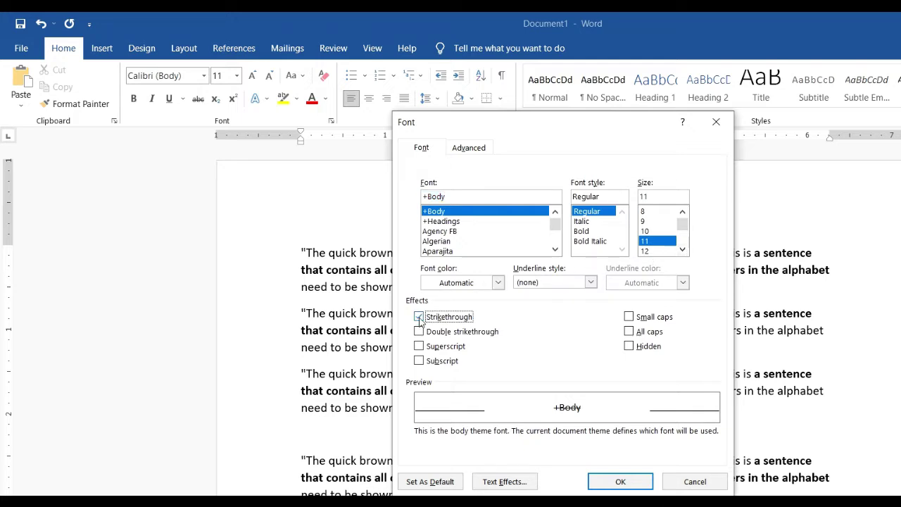
{"action": "left_click", "coordinate": [418, 317]}
{"action": "left_click", "coordinate": [694, 482]}
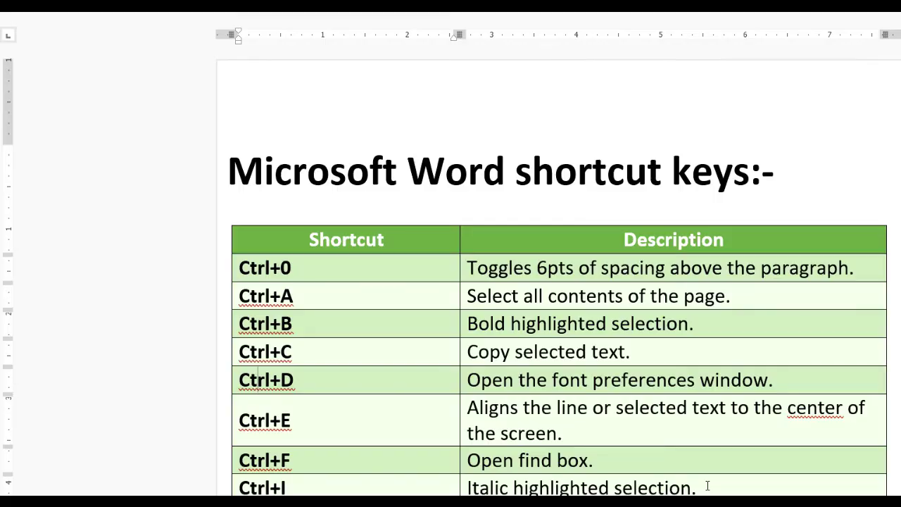
Try centre alignment on the third paragraph.
{"action": "scroll", "coordinate": [629, 482], "scroll_direction": "down", "scroll_amount": 1}
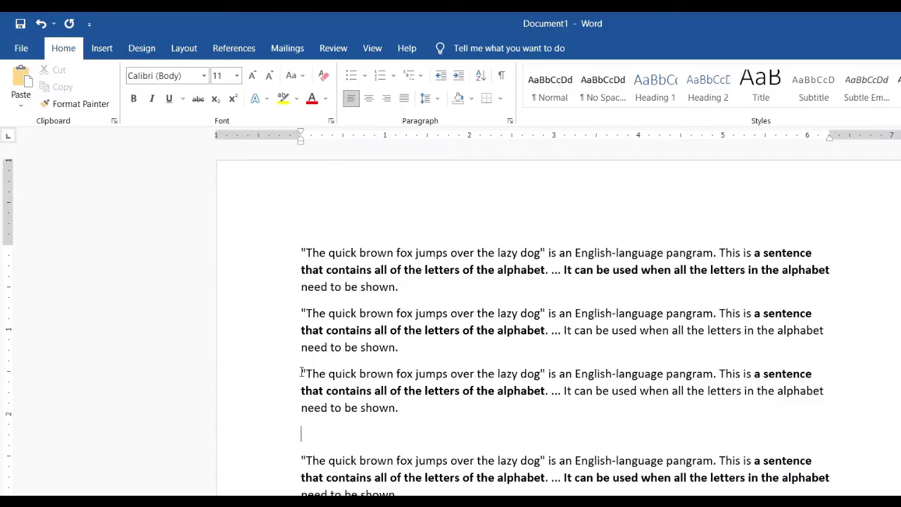
{"action": "left_click_drag", "start_coordinate": [301, 372], "coordinate": [400, 416]}
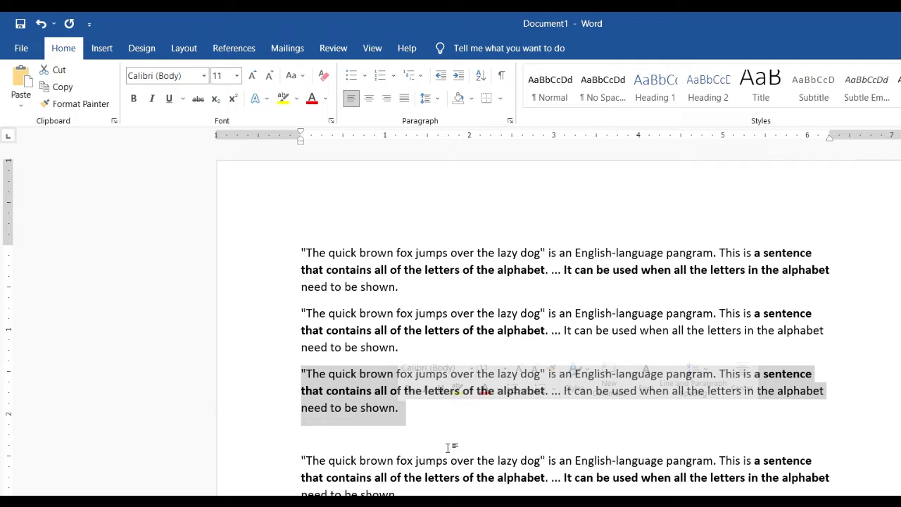
{"action": "key", "text": "ctrl+e"}
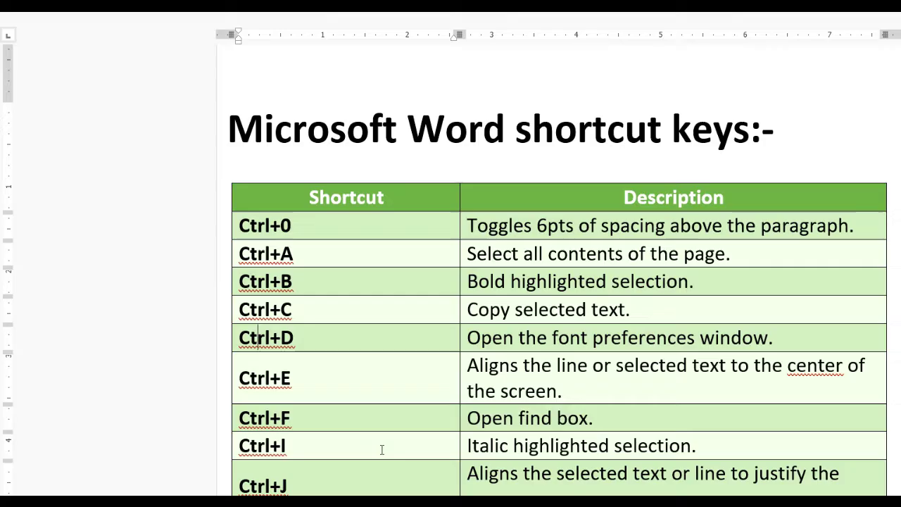
{"action": "scroll", "coordinate": [354, 438], "scroll_direction": "down", "scroll_amount": 1}
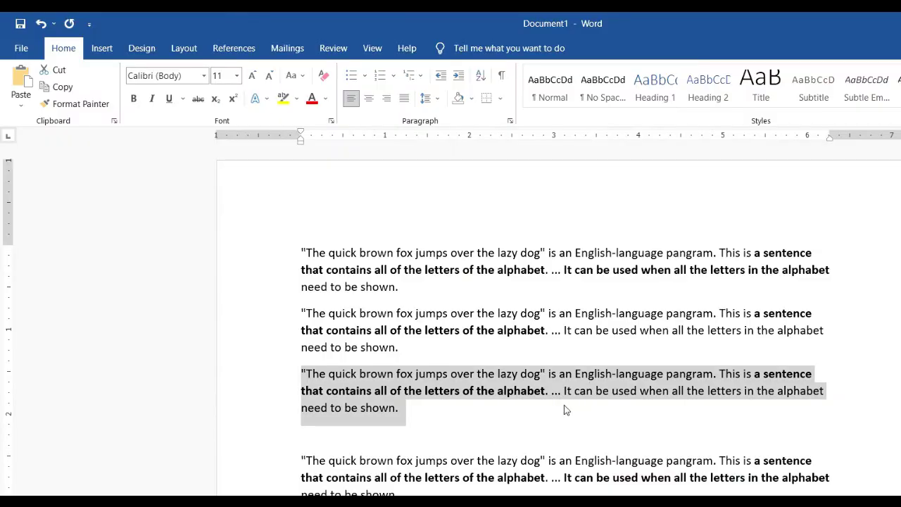
{"action": "key", "text": "ctrl+End"}
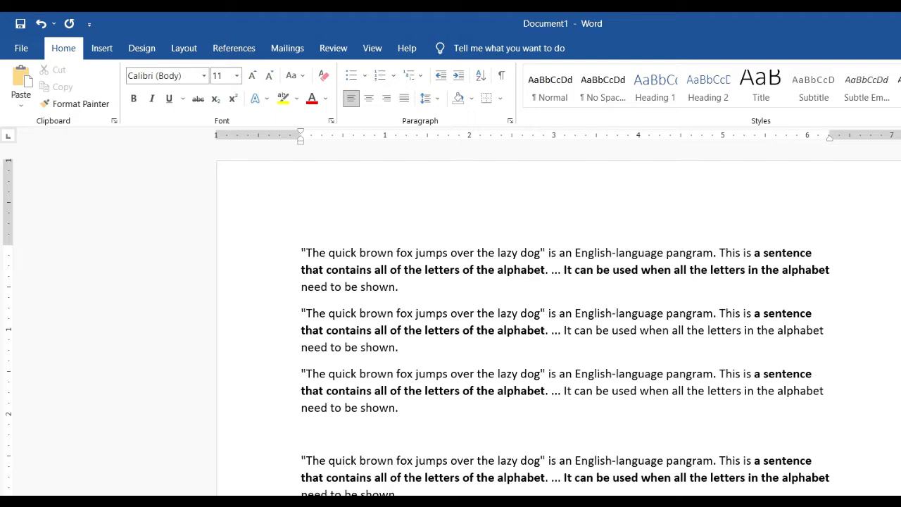
Search the document for the word "quick" and return to the shortcut reference list.
{"action": "key", "text": "ctrl+f"}
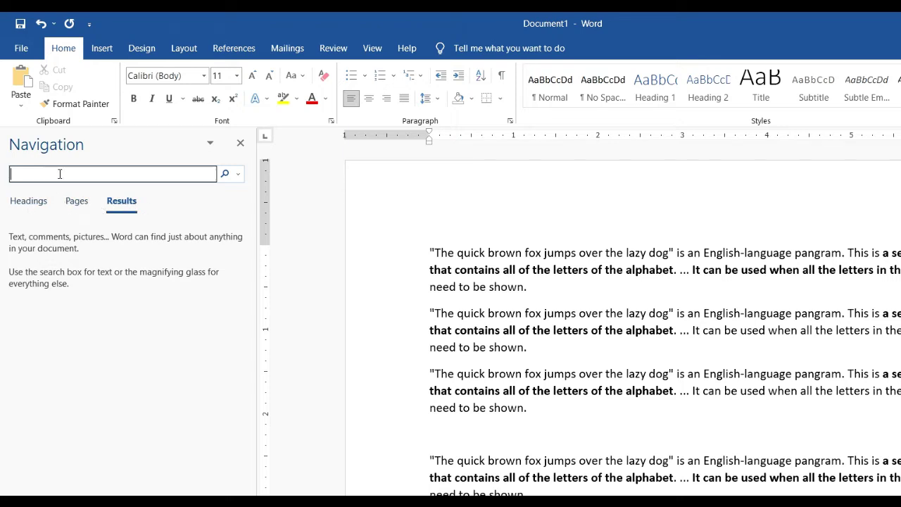
{"action": "type", "text": "quick"}
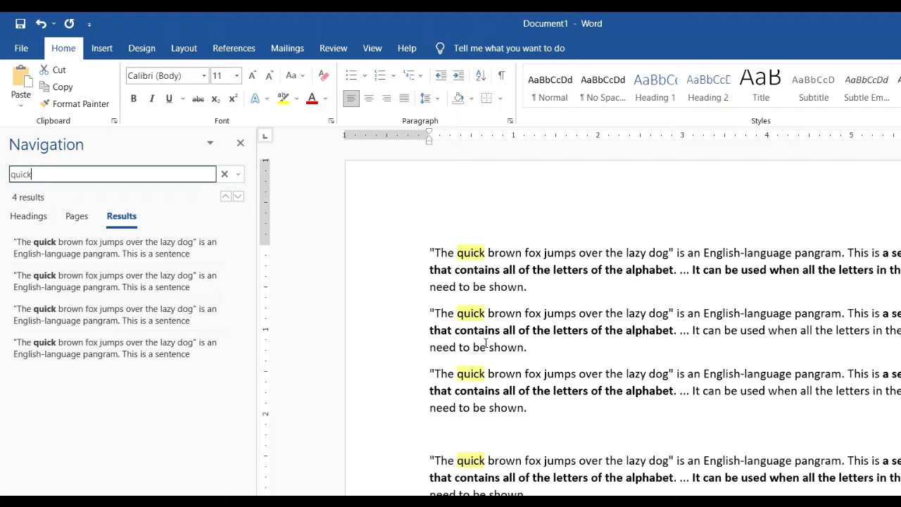
{"action": "key", "text": "alt+Tab"}
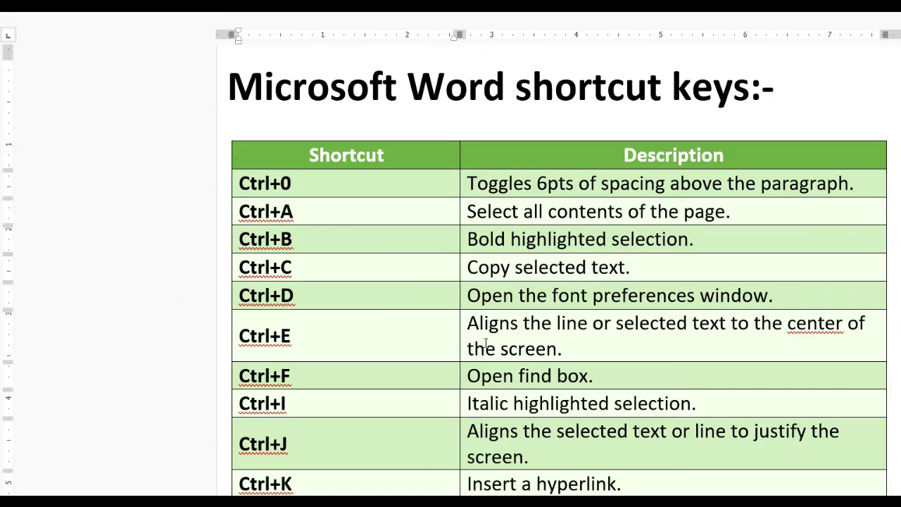
{"action": "scroll", "coordinate": [335, 445], "scroll_direction": "down", "scroll_amount": 1}
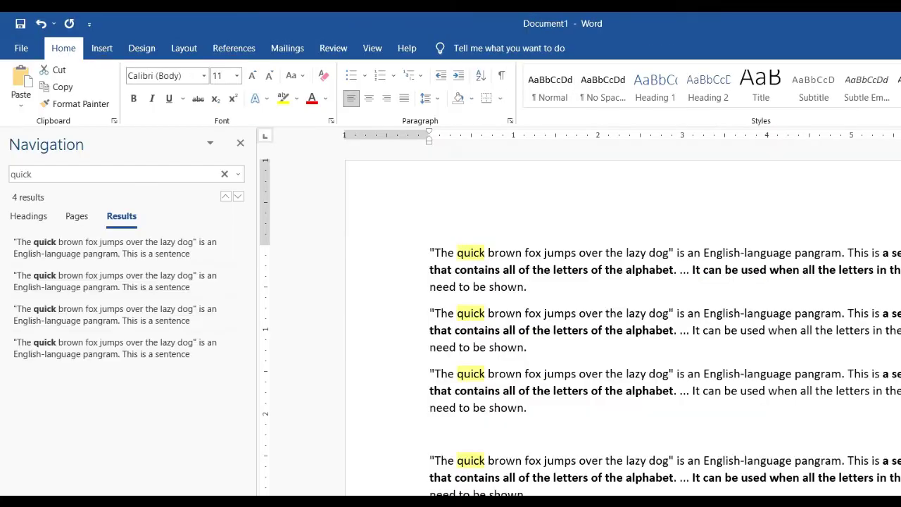
Italicize "that contains all of the letters of the alphabet" in the fourth paragraph and enlarge it to 18 pt.
{"action": "left_click", "coordinate": [567, 495]}
{"action": "left_click_drag", "start_coordinate": [430, 478], "coordinate": [673, 478]}
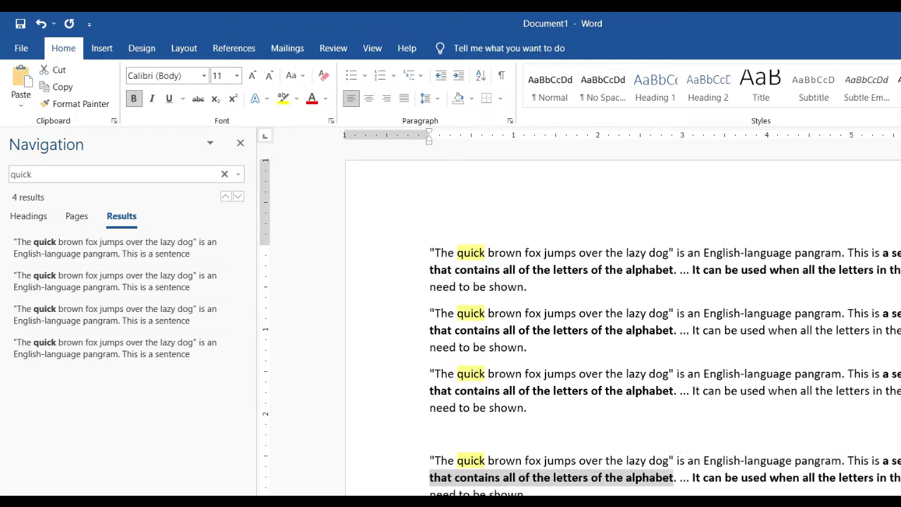
{"action": "key", "text": "ctrl+i"}
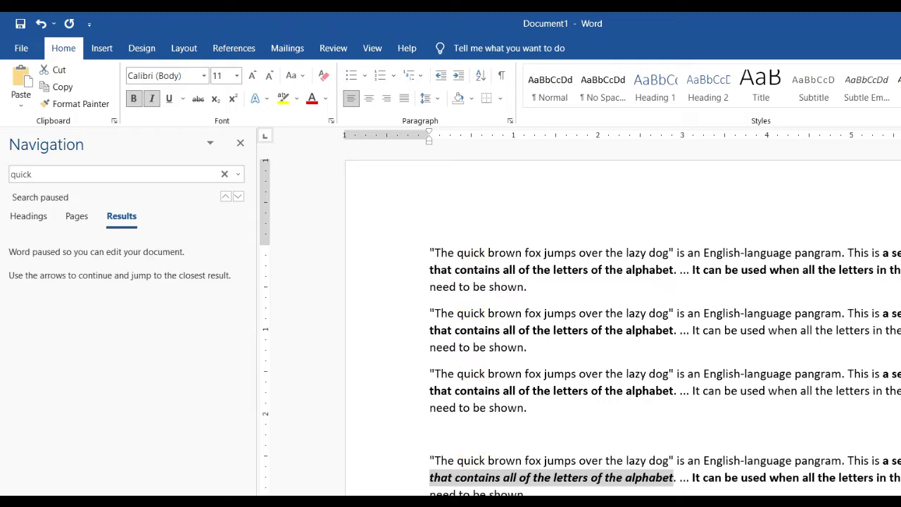
{"action": "key", "text": "ctrl+shift+period"}
{"action": "key", "text": "ctrl+shift+period"}
{"action": "key", "text": "ctrl+shift+period"}
{"action": "key", "text": "ctrl+shift+period"}
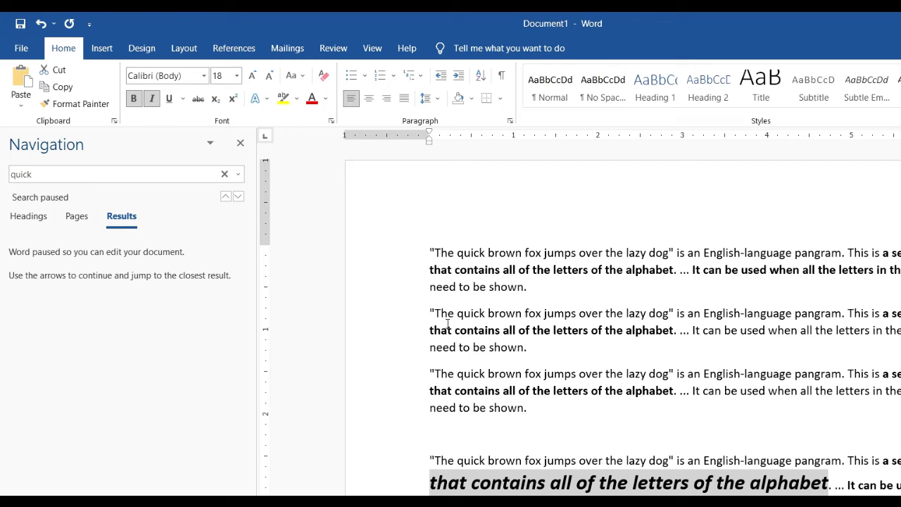
Try justified alignment on all the text in the document.
{"action": "left_click_drag", "start_coordinate": [425, 243], "coordinate": [686, 495]}
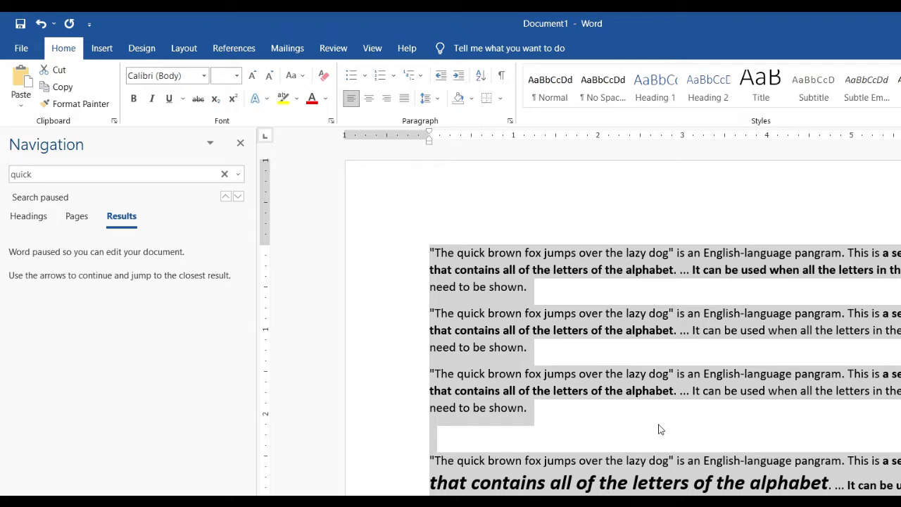
{"action": "key", "text": "ctrl+j"}
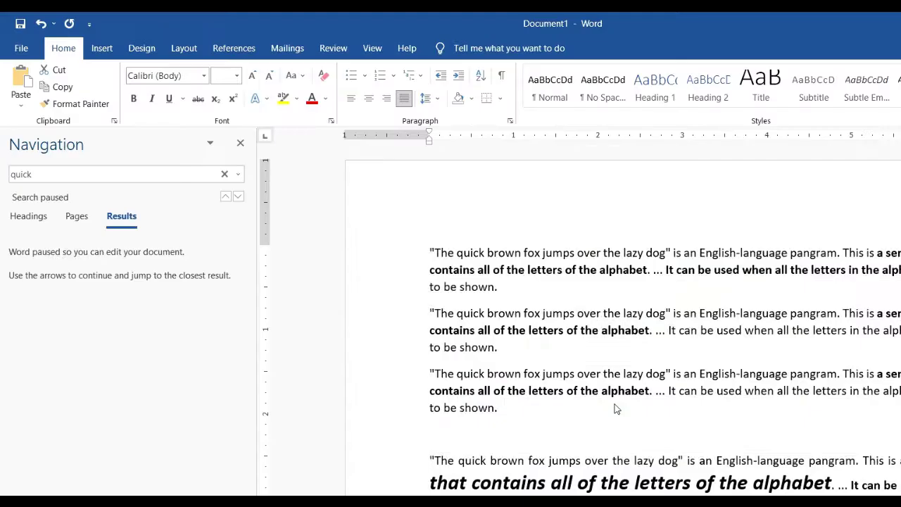
{"action": "key", "text": "ctrl+a"}
{"action": "key", "text": "Left"}
Start a hyperlink on "The quick brown fox jumps" in the third paragraph, look at its address options, and cancel.
{"action": "left_click_drag", "start_coordinate": [437, 374], "coordinate": [573, 374]}
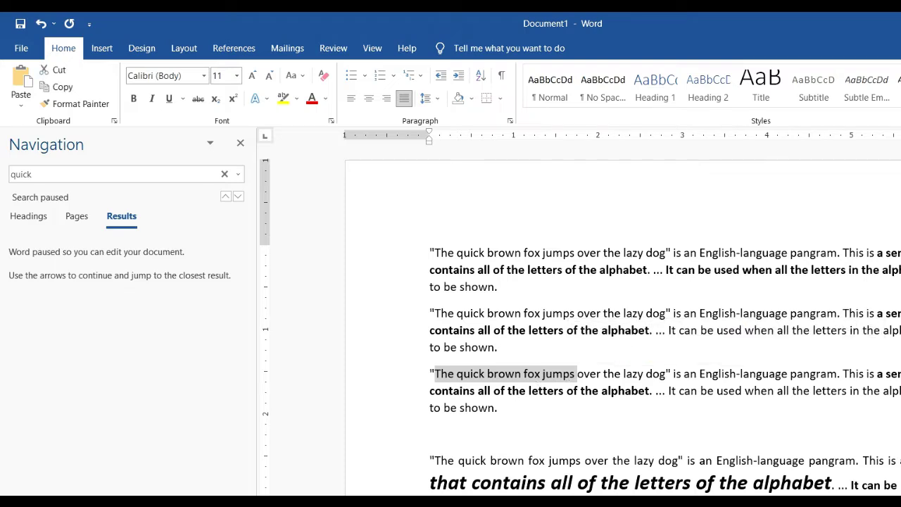
{"action": "key", "text": "ctrl+k"}
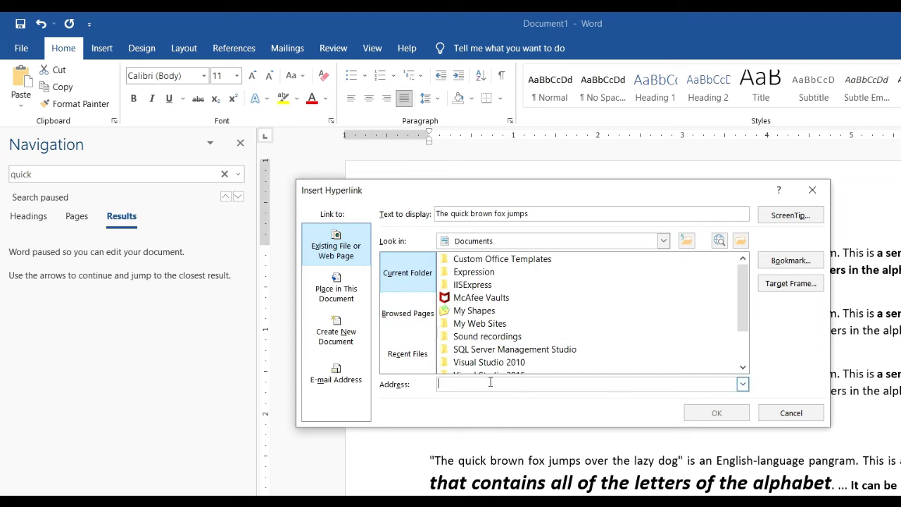
{"action": "left_click", "coordinate": [742, 384]}
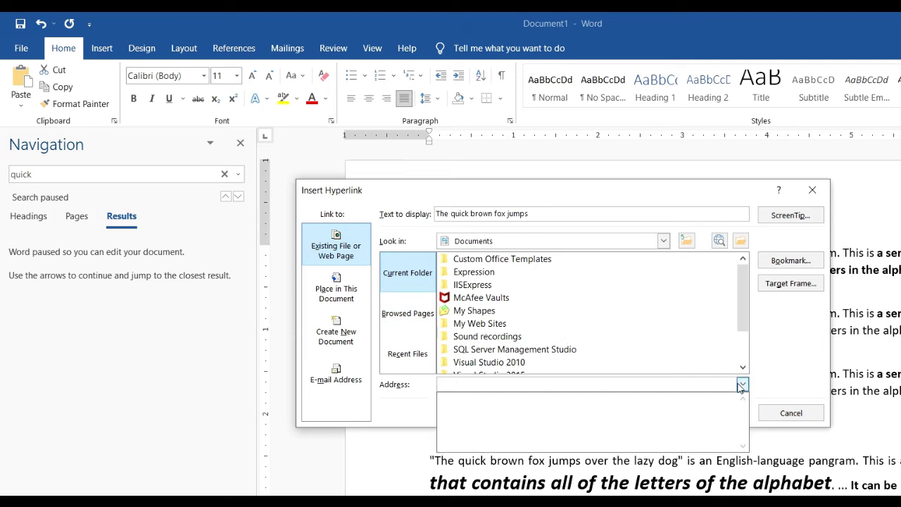
{"action": "left_click", "coordinate": [650, 383]}
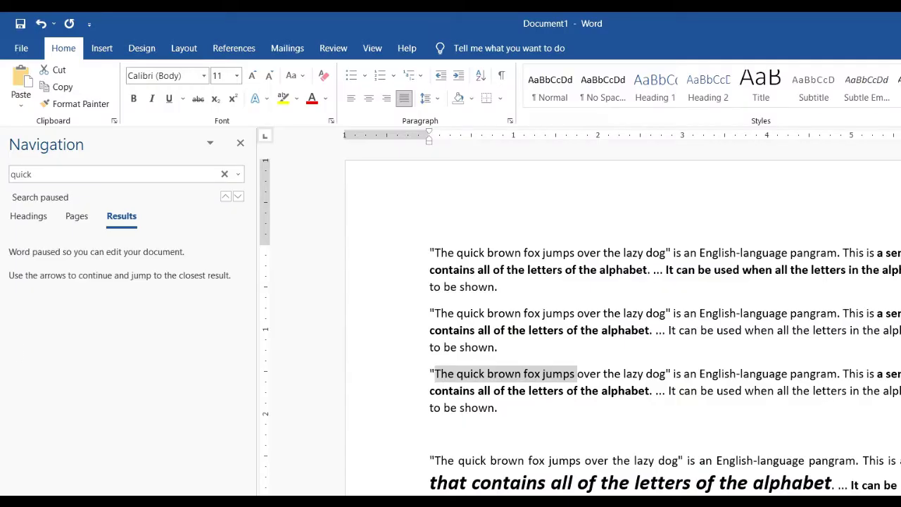
Close the text search and justify the first three paragraphs.
{"action": "left_click", "coordinate": [240, 143]}
{"action": "left_click_drag", "start_coordinate": [301, 252], "coordinate": [413, 418]}
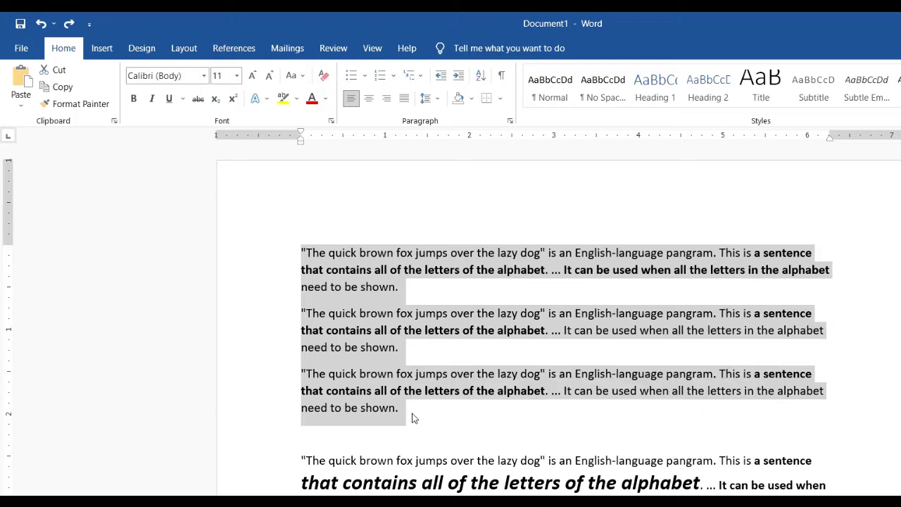
{"action": "key", "text": "ctrl+j"}
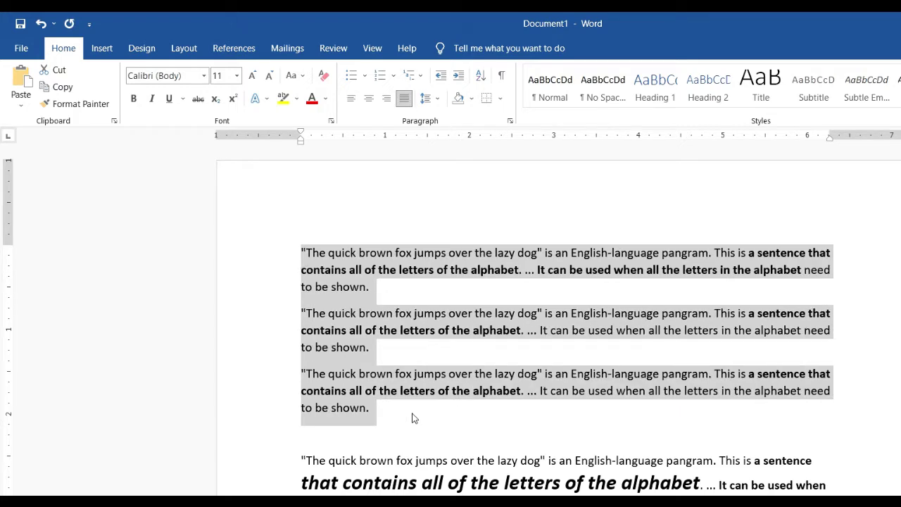
{"action": "left_click", "coordinate": [371, 287]}
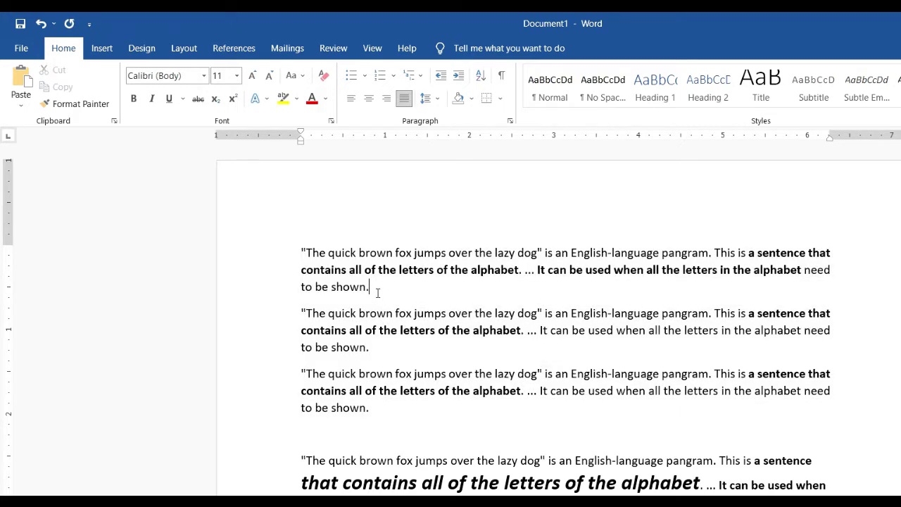
Find the indent entry in the reference list and indent the first three paragraphs and the empty line below them by five levels.
{"action": "left_click_drag", "start_coordinate": [381, 422], "coordinate": [382, 242]}
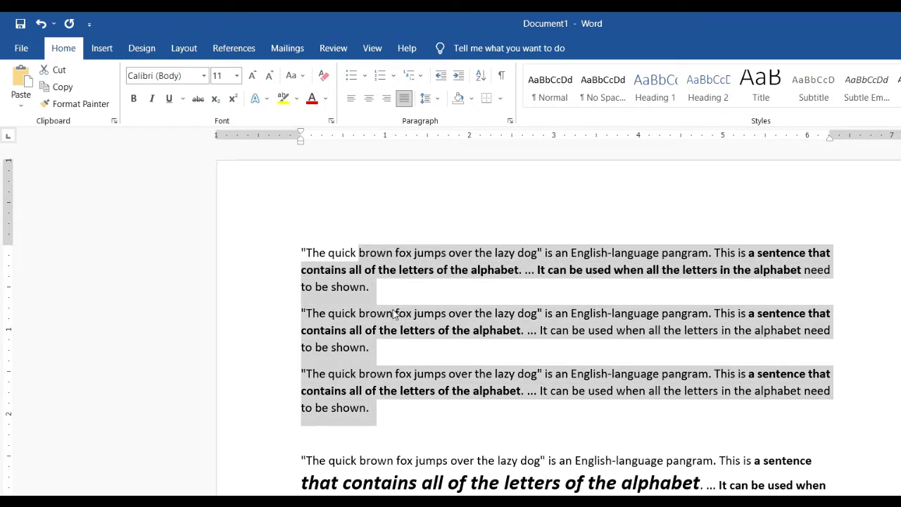
{"action": "key", "text": "super"}
{"action": "left_click", "coordinate": [532, 214]}
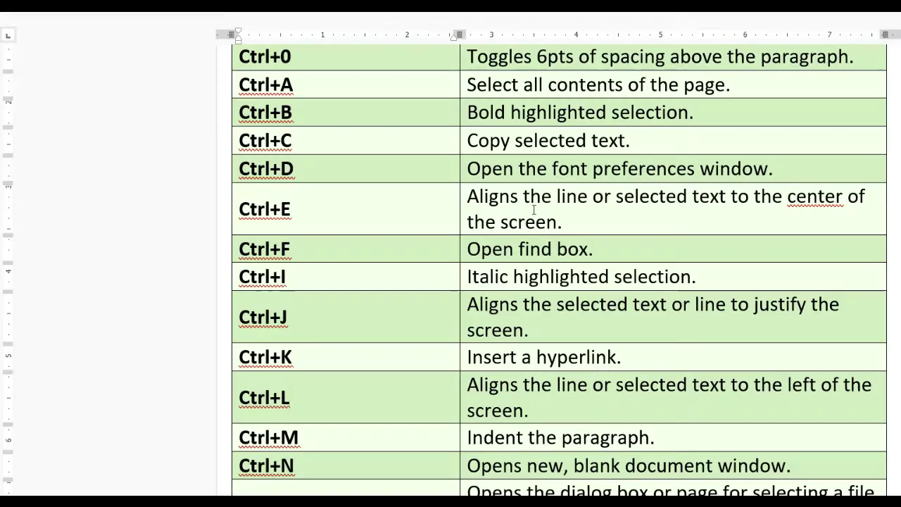
{"action": "scroll", "coordinate": [348, 404], "scroll_direction": "down", "scroll_amount": 1}
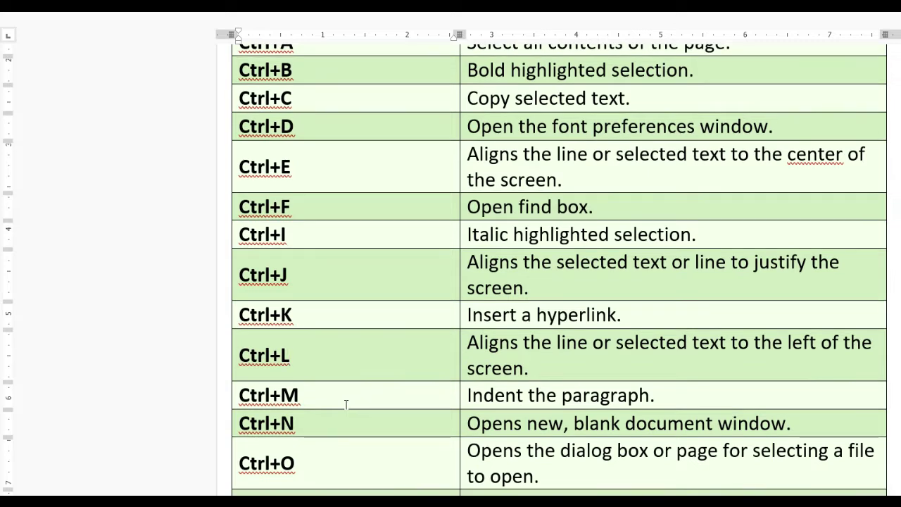
{"action": "left_click", "coordinate": [339, 390]}
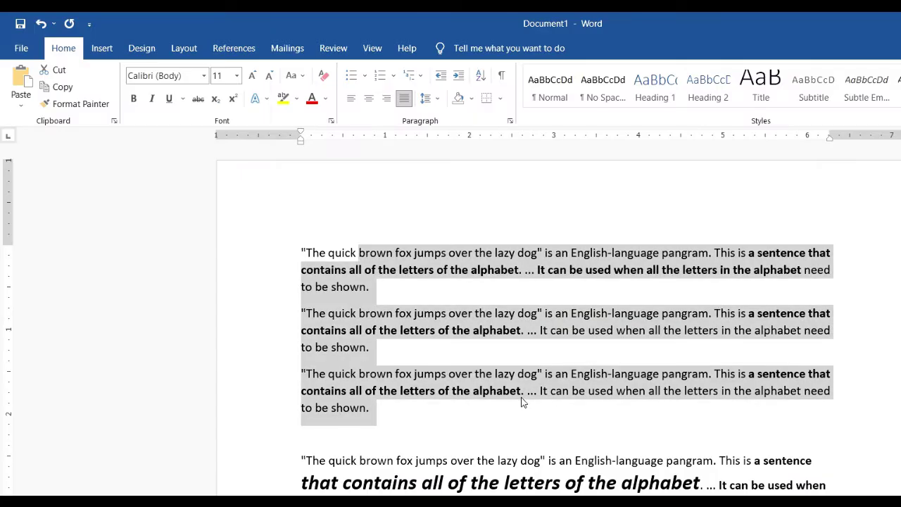
{"action": "left_click", "coordinate": [476, 425]}
{"action": "left_click_drag", "start_coordinate": [301, 251], "coordinate": [394, 434]}
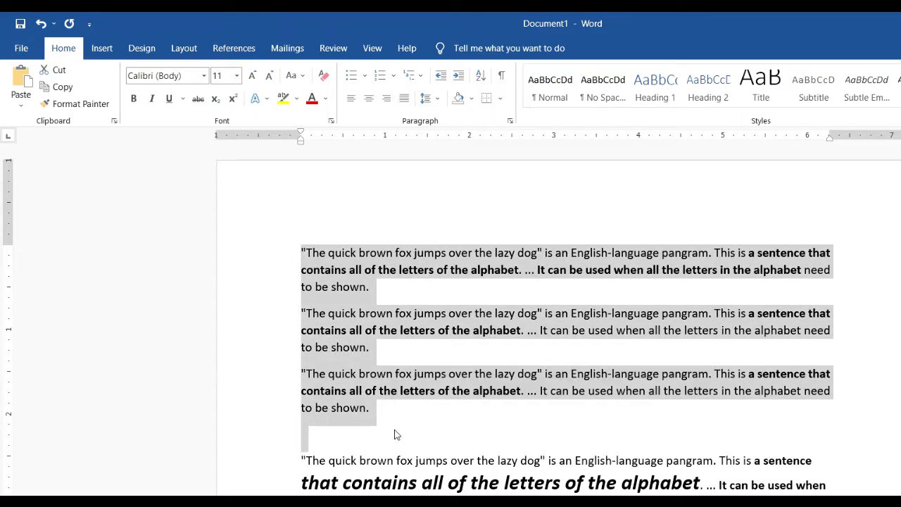
{"action": "key", "text": "ctrl+m"}
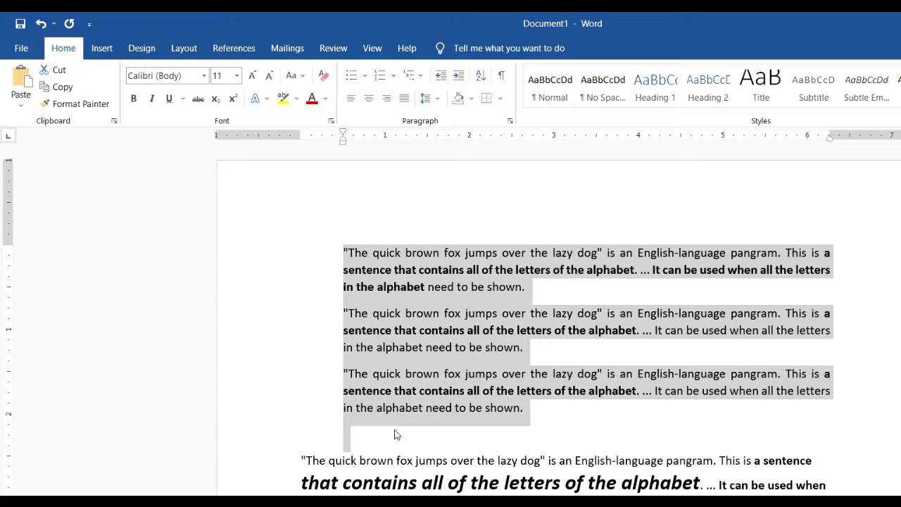
{"action": "key", "text": "ctrl+m"}
{"action": "key", "text": "ctrl+m"}
{"action": "key", "text": "ctrl+m"}
{"action": "key", "text": "ctrl+m"}
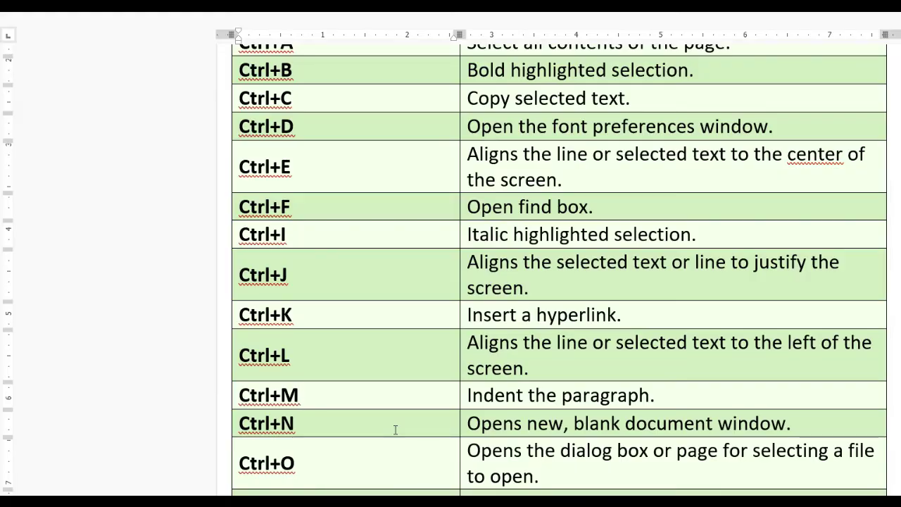
Find the new-document entry in the reference list and open a new blank document from the sample document.
{"action": "scroll", "coordinate": [394, 426], "scroll_direction": "down", "scroll_amount": 1}
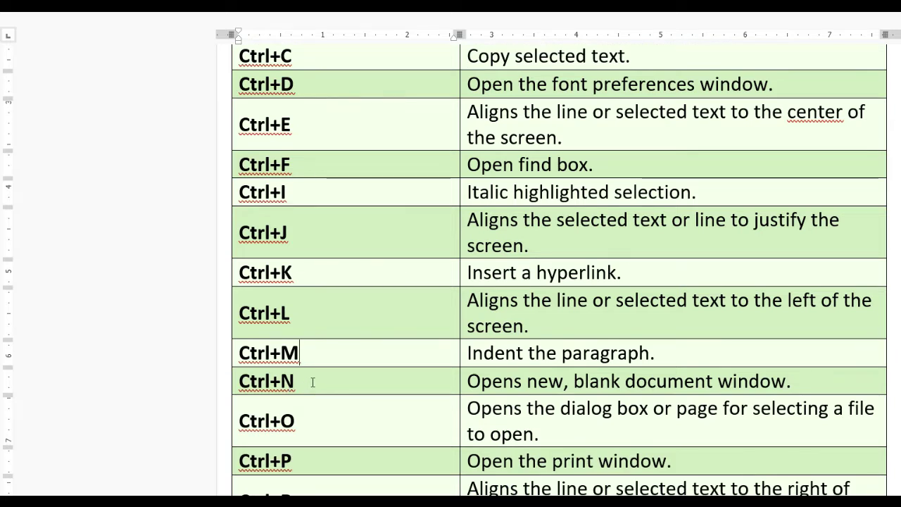
{"action": "left_click", "coordinate": [313, 382]}
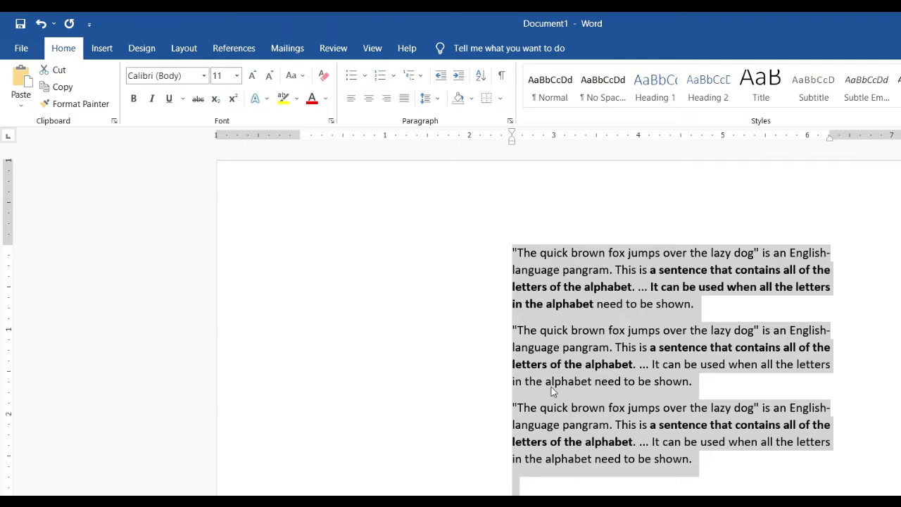
{"action": "left_click", "coordinate": [366, 318]}
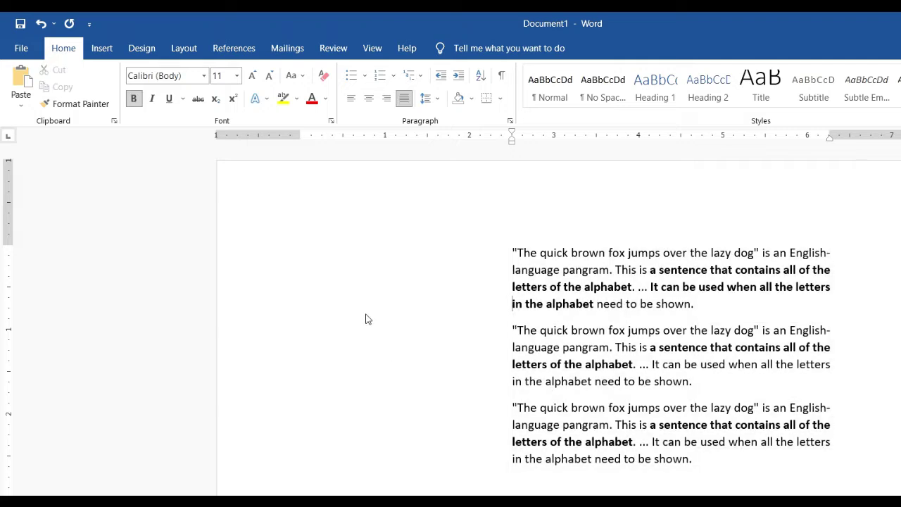
{"action": "key", "text": "ctrl+n"}
{"action": "left_click", "coordinate": [385, 330]}
Undo the indents on the first three paragraphs and view the page for opening a file.
{"action": "key", "text": "ctrl+z"}
{"action": "left_click", "coordinate": [355, 233]}
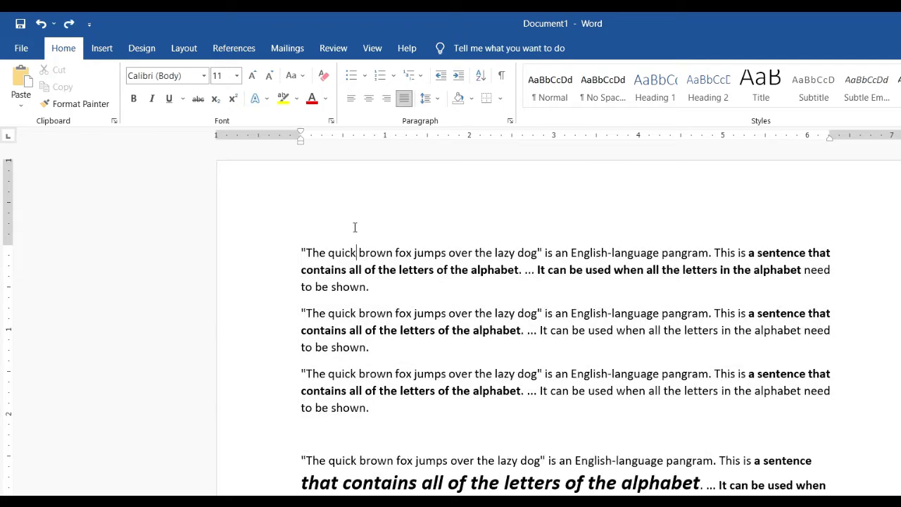
{"action": "key", "text": "ctrl+o"}
Print the document with Microsoft Print to PDF and save the output in Documents as "12".
{"action": "key", "text": "ctrl+p"}
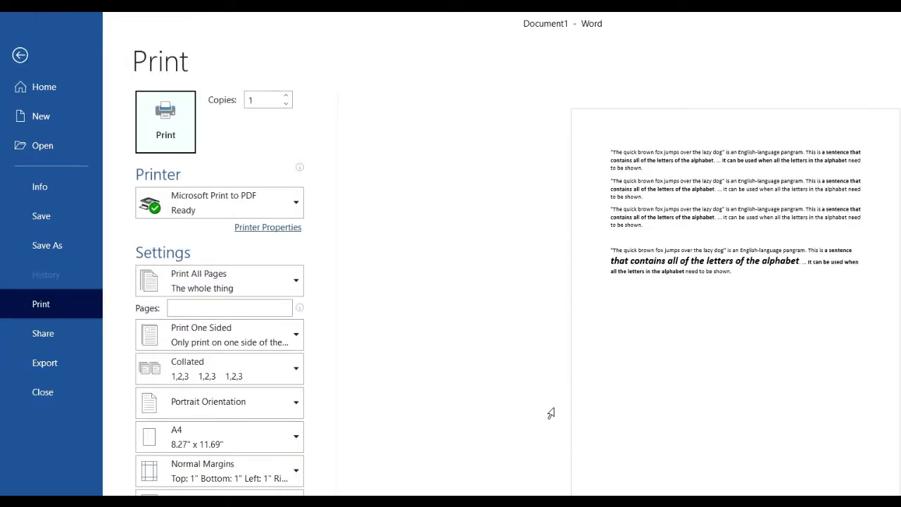
{"action": "left_click", "coordinate": [167, 137]}
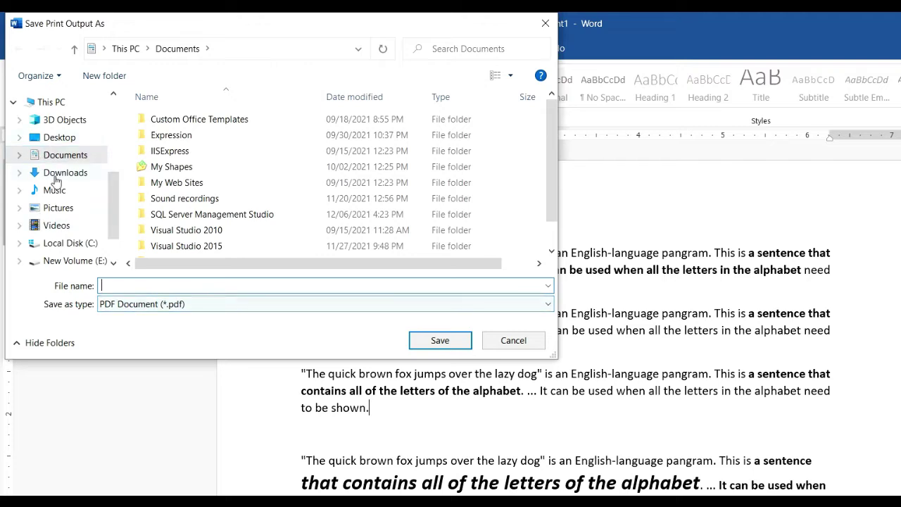
{"action": "type", "text": "12"}
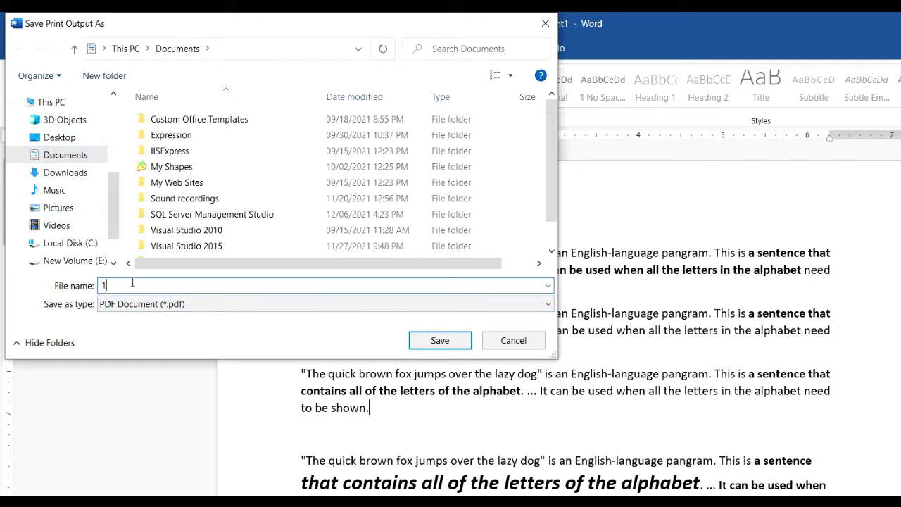
{"action": "left_click", "coordinate": [439, 340]}
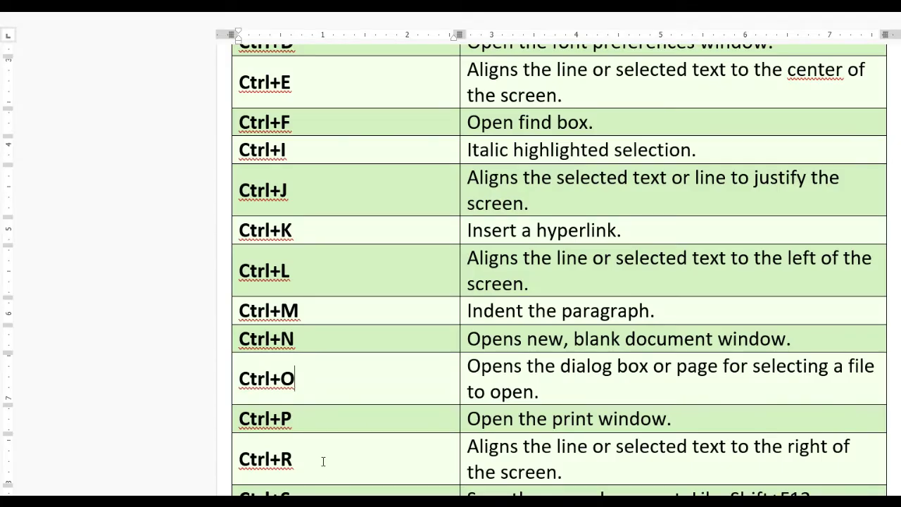
Mark the Ctrl+R entry in the reference list and right-align the first three paragraphs of the sample document.
{"action": "left_click_drag", "start_coordinate": [317, 460], "coordinate": [238, 460]}
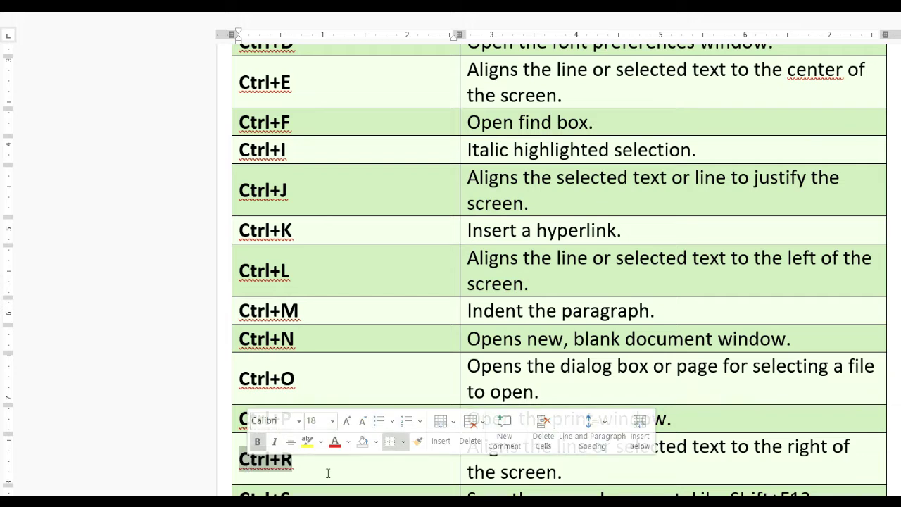
{"action": "left_click", "coordinate": [362, 468]}
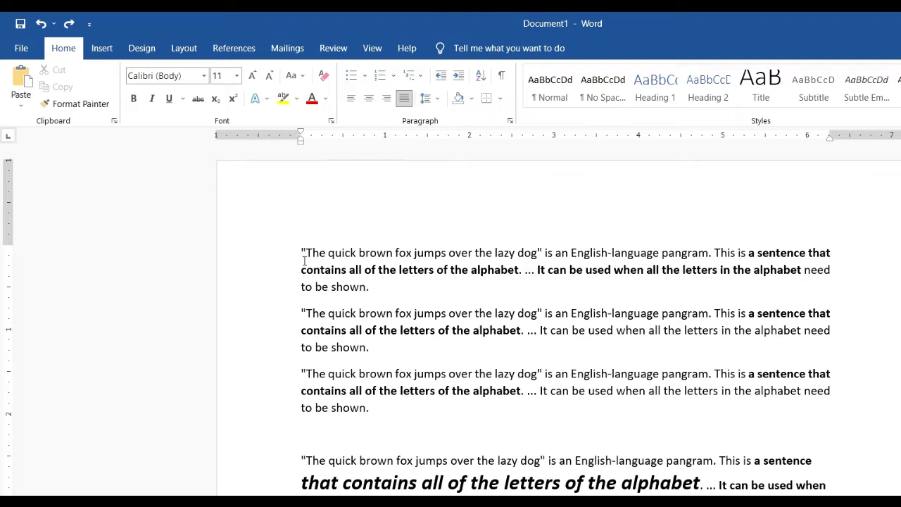
{"action": "left_click_drag", "start_coordinate": [302, 254], "coordinate": [370, 413]}
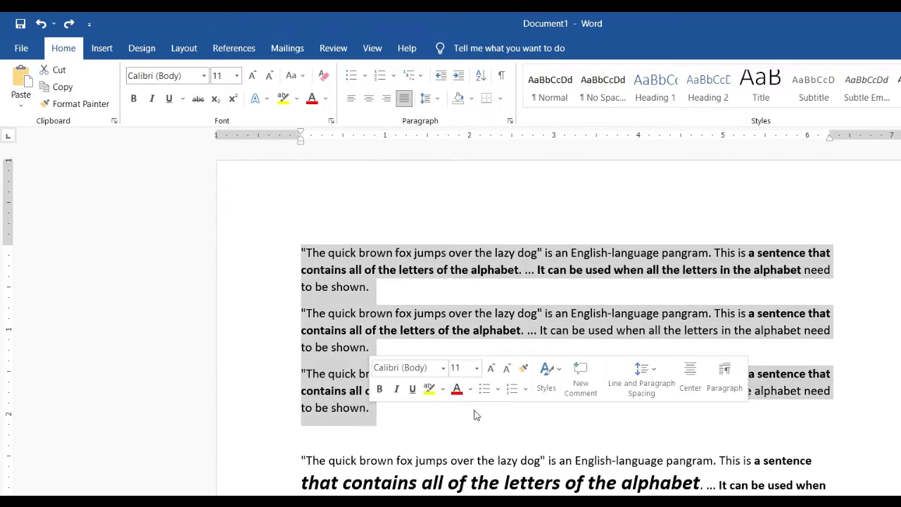
{"action": "key", "text": "ctrl+r"}
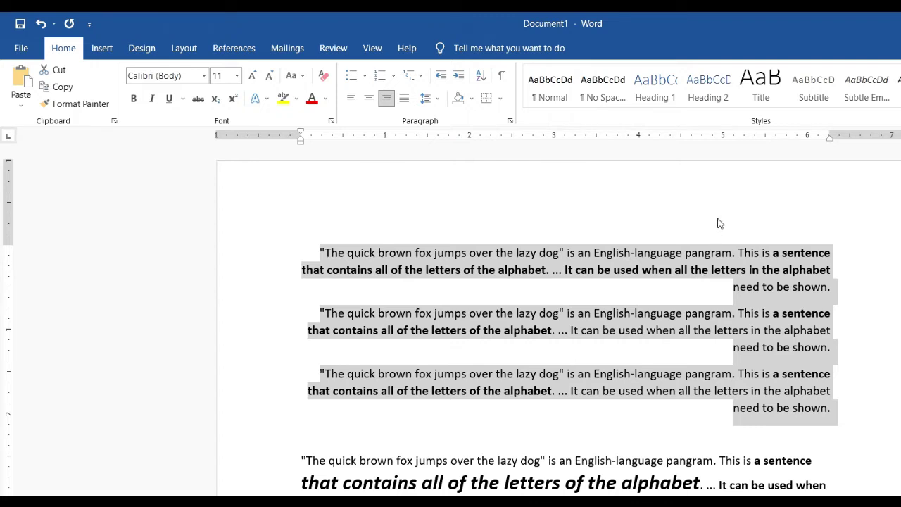
{"action": "left_click", "coordinate": [715, 273]}
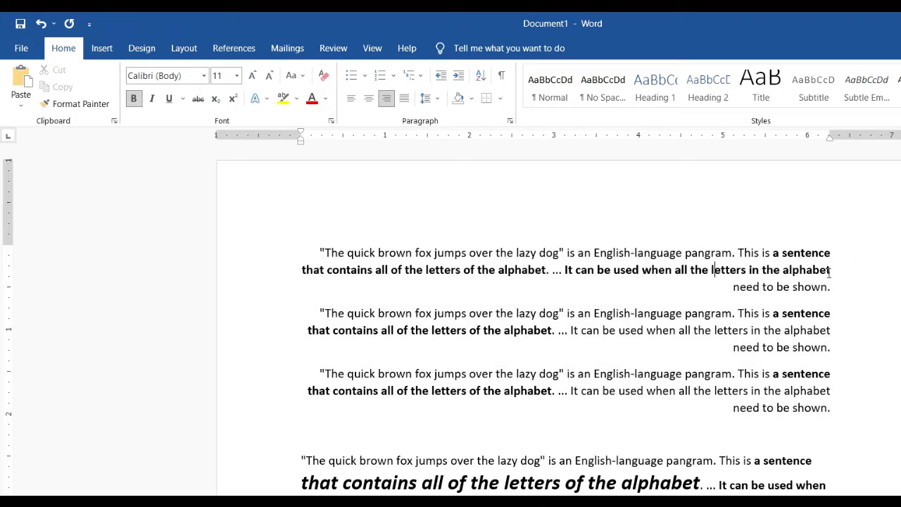
{"action": "left_click_drag", "start_coordinate": [730, 290], "coordinate": [838, 287]}
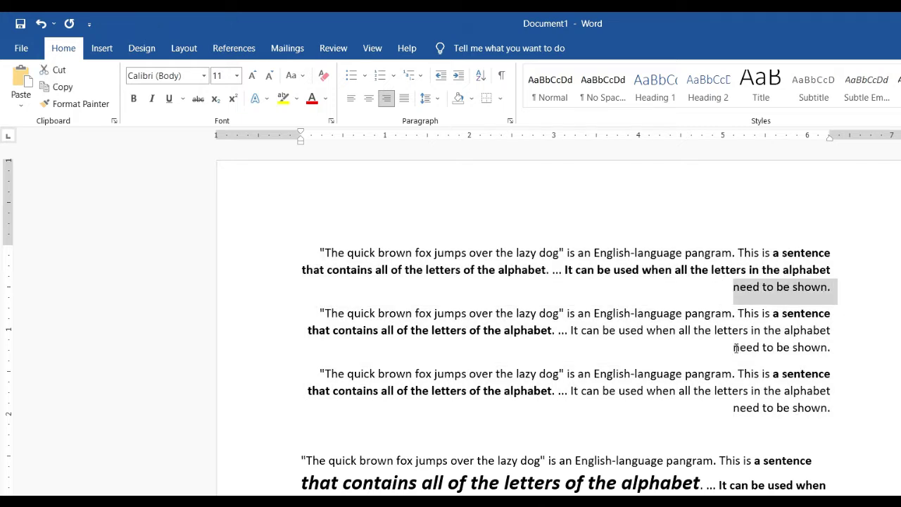
{"action": "left_click_drag", "start_coordinate": [735, 348], "coordinate": [835, 348]}
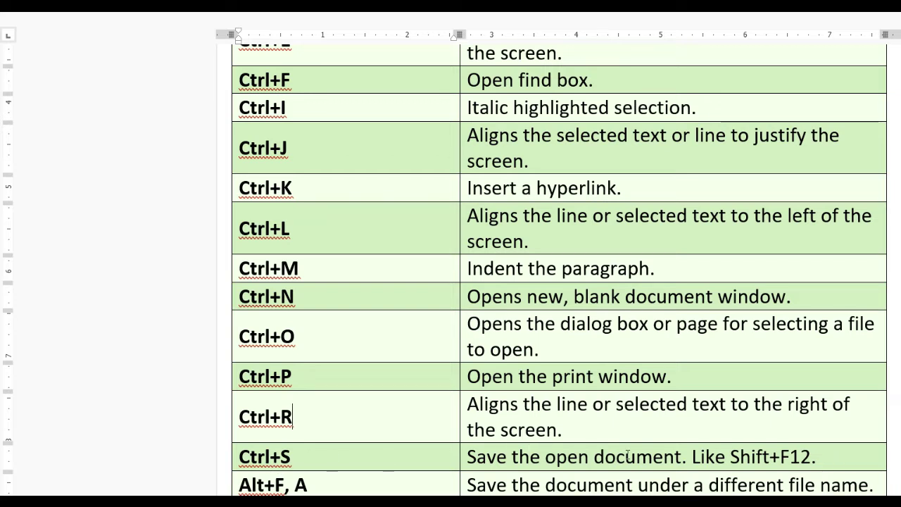
Return to the sample document and enter "a" on the empty line below the third paragraph.
{"action": "key", "text": "alt+Tab"}
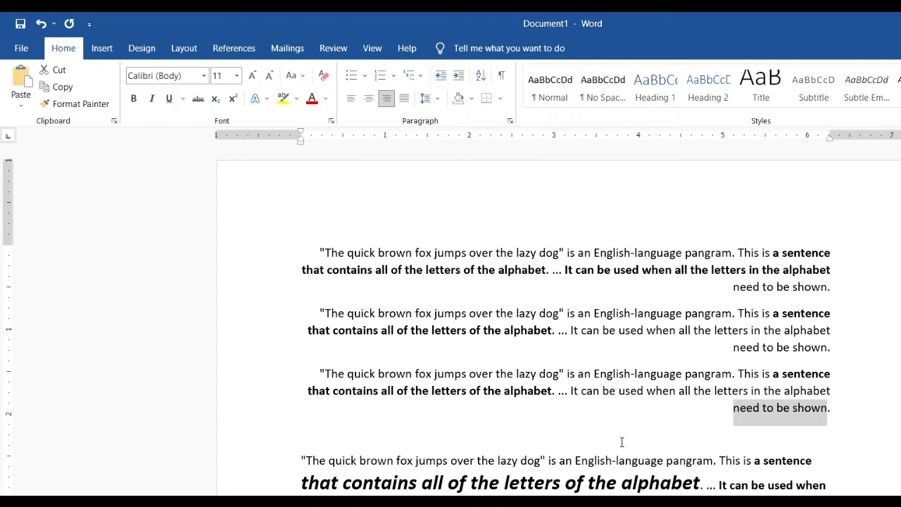
{"action": "left_click", "coordinate": [626, 436]}
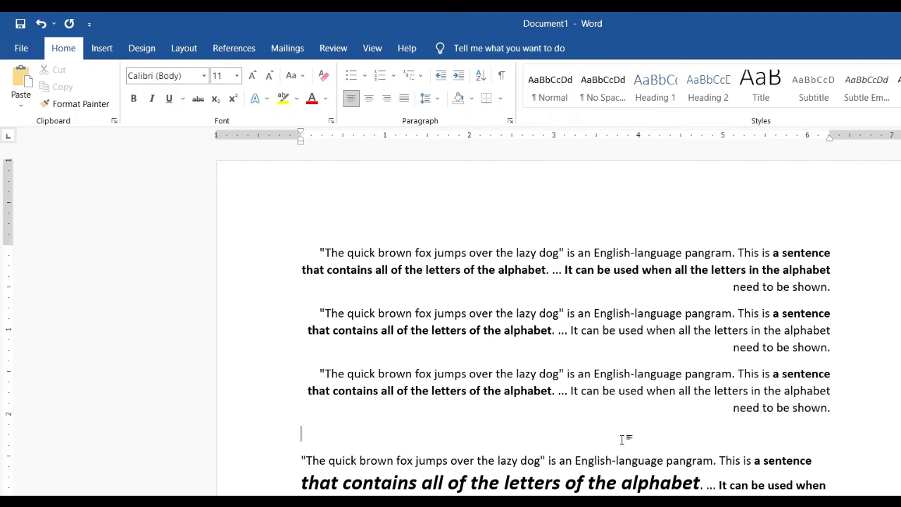
{"action": "type", "text": "a"}
{"action": "left_click", "coordinate": [530, 418]}
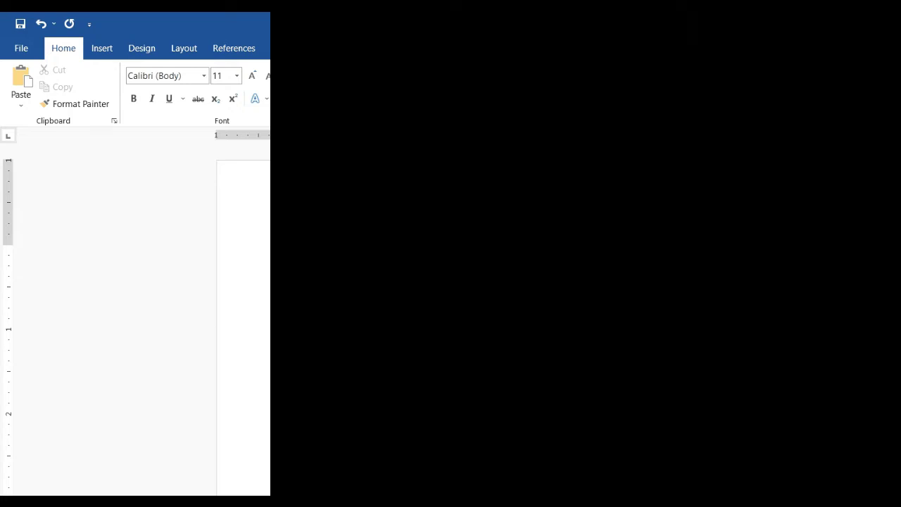
Start saving the document, bring up Save As for a different file name as well, and cancel both.
{"action": "key", "text": "ctrl+s"}
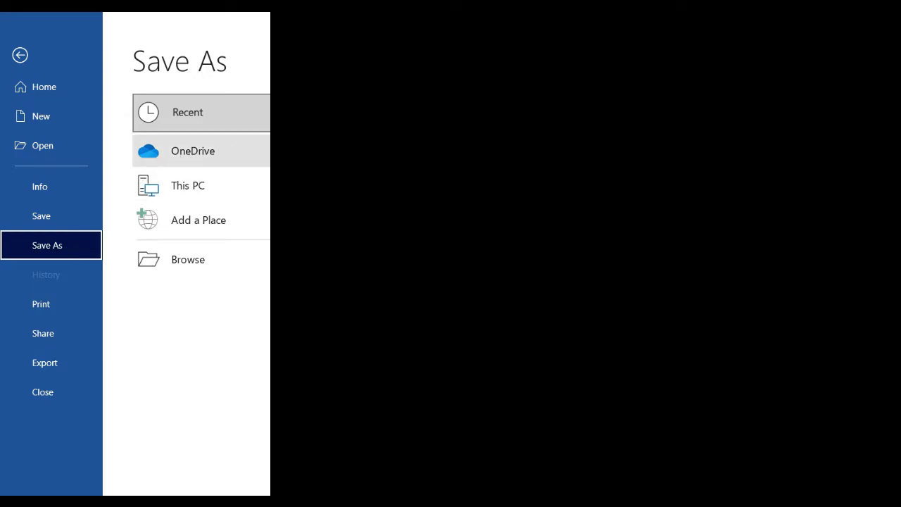
{"action": "key", "text": "Escape"}
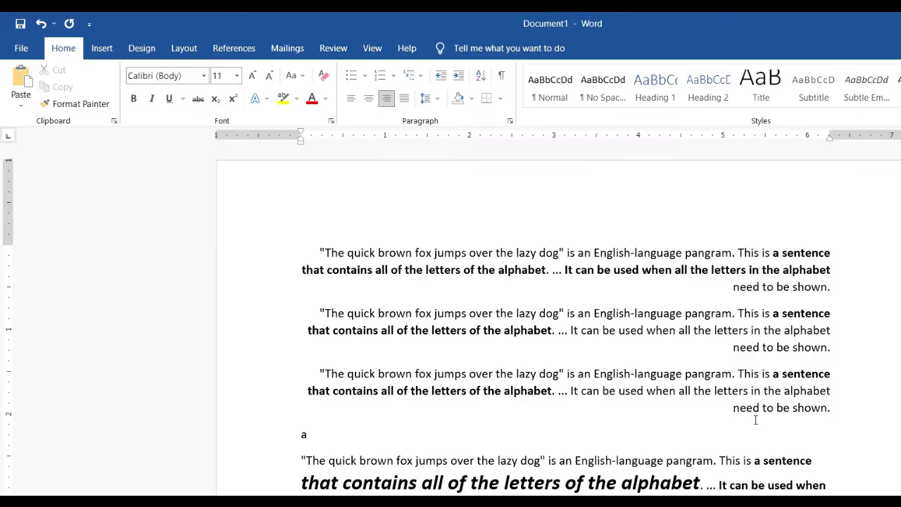
{"action": "left_click", "coordinate": [486, 430]}
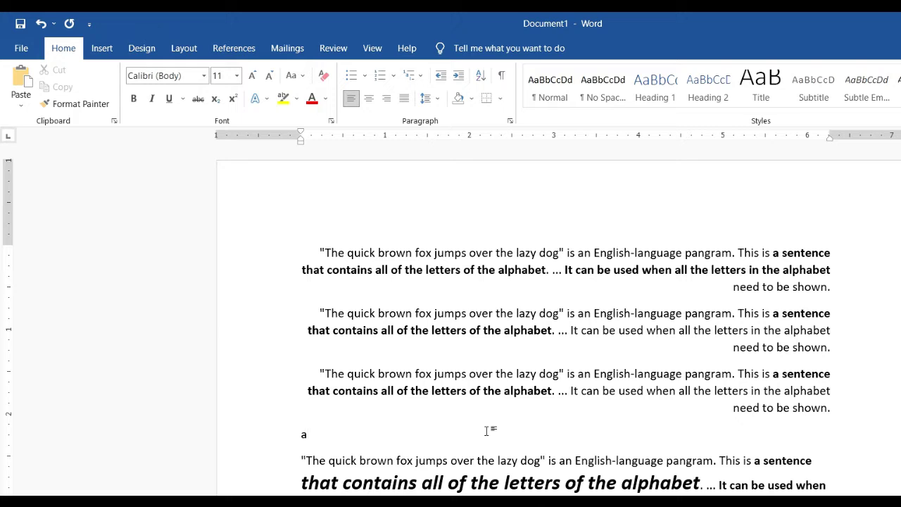
{"action": "key", "text": "alt"}
{"action": "key", "text": "f"}
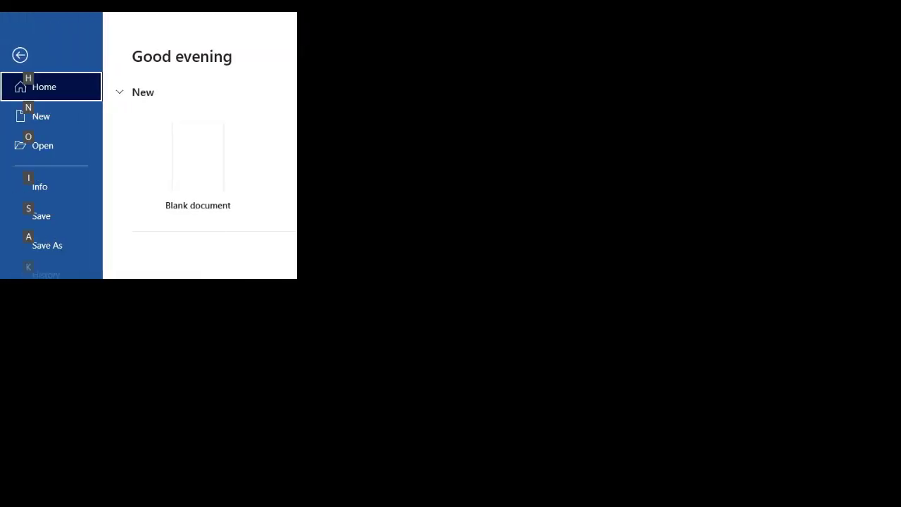
{"action": "key", "text": "a"}
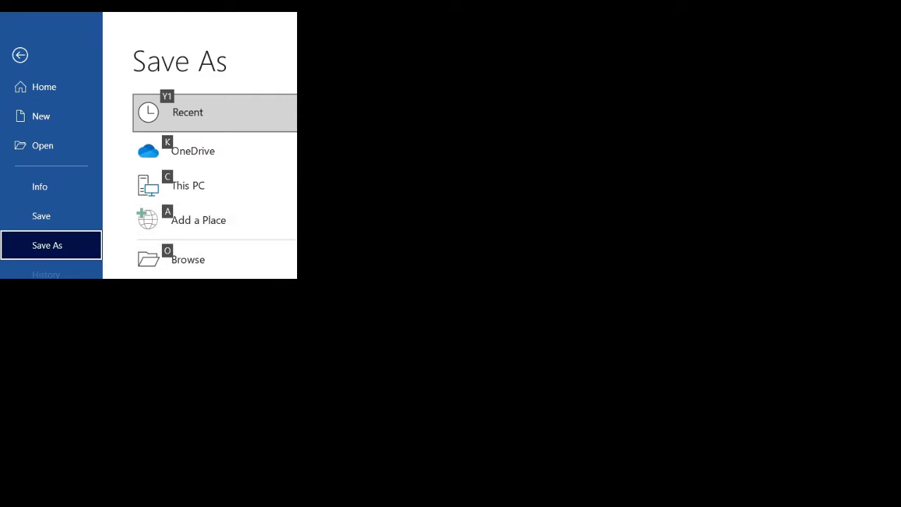
{"action": "key", "text": "Escape"}
{"action": "key", "text": "Escape"}
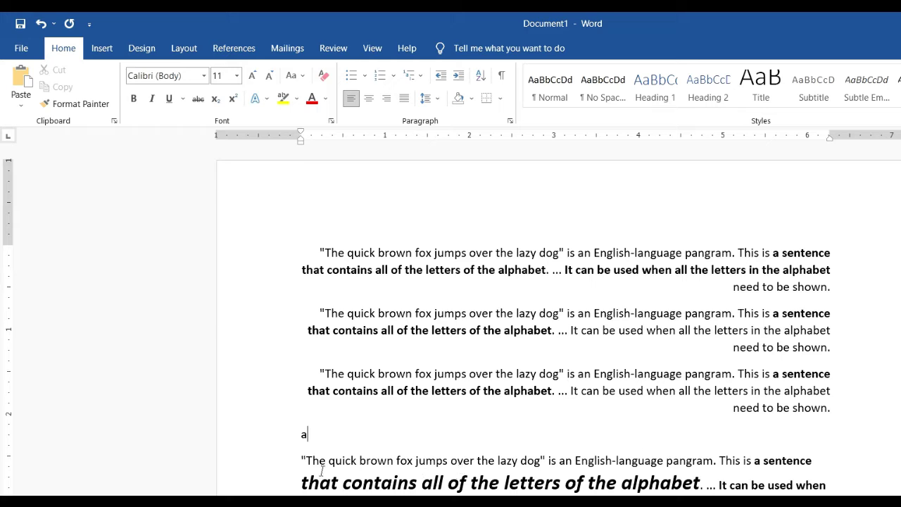
Apply a hanging indent to the third paragraph and move the cursor down through its lines.
{"action": "left_click_drag", "start_coordinate": [320, 374], "coordinate": [848, 411]}
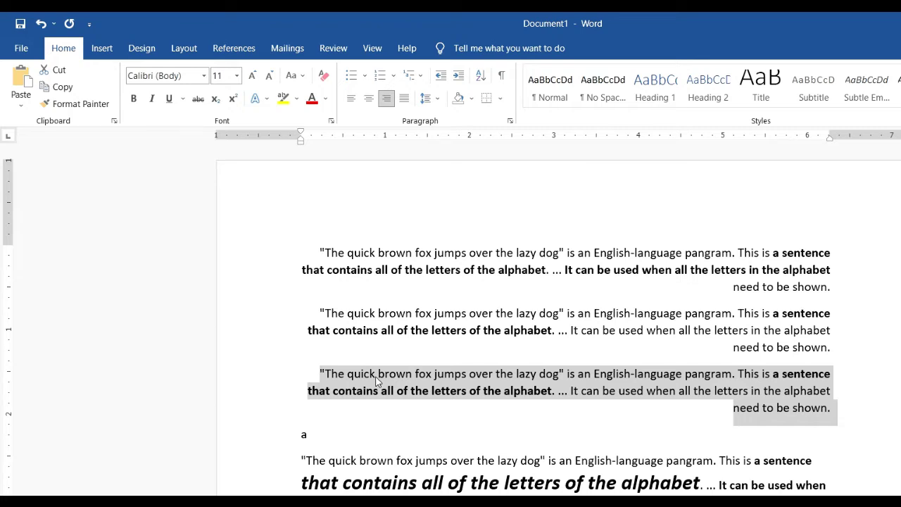
{"action": "key", "text": "ctrl+t"}
{"action": "key", "text": "alt+Tab"}
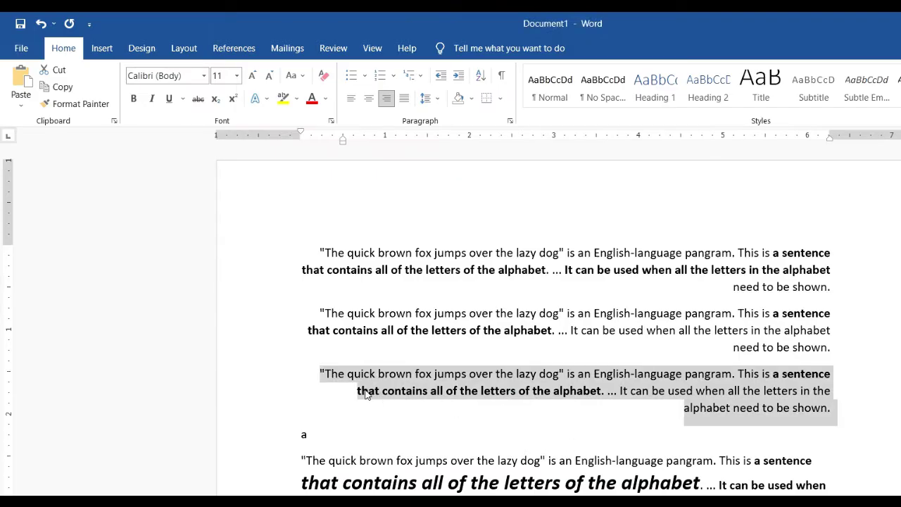
{"action": "left_click", "coordinate": [323, 374]}
{"action": "key", "text": "Down"}
{"action": "key", "text": "Down"}
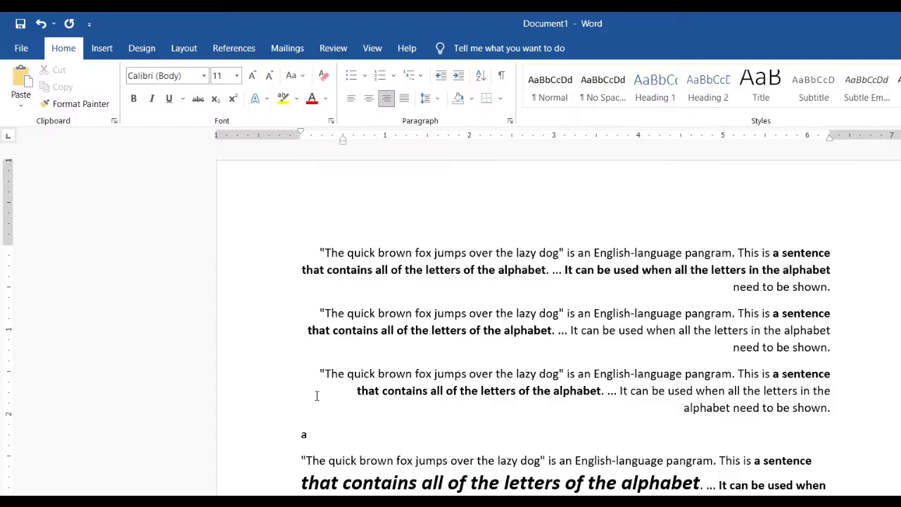
Underline the large bold italic phrase "that contains all of the letters of the alphabet" in the fourth paragraph.
{"action": "left_click_drag", "start_coordinate": [304, 486], "coordinate": [702, 485]}
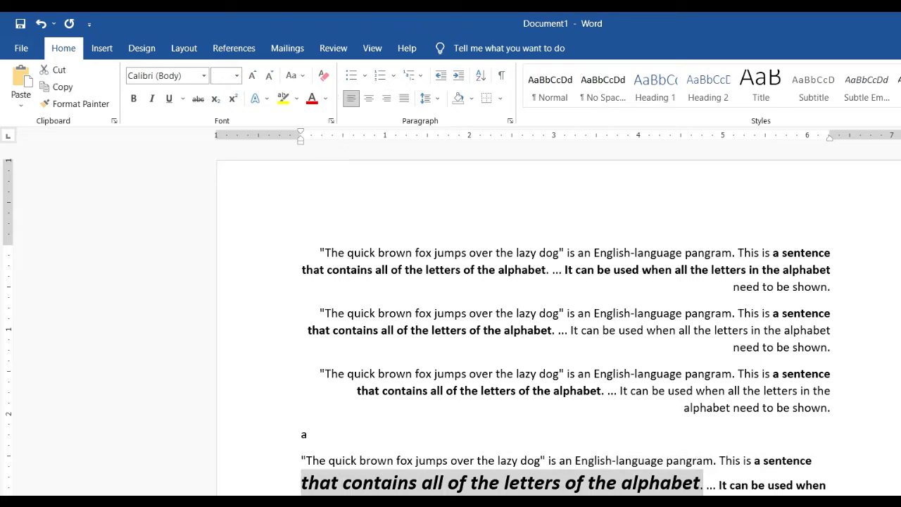
{"action": "key", "text": "ctrl+u"}
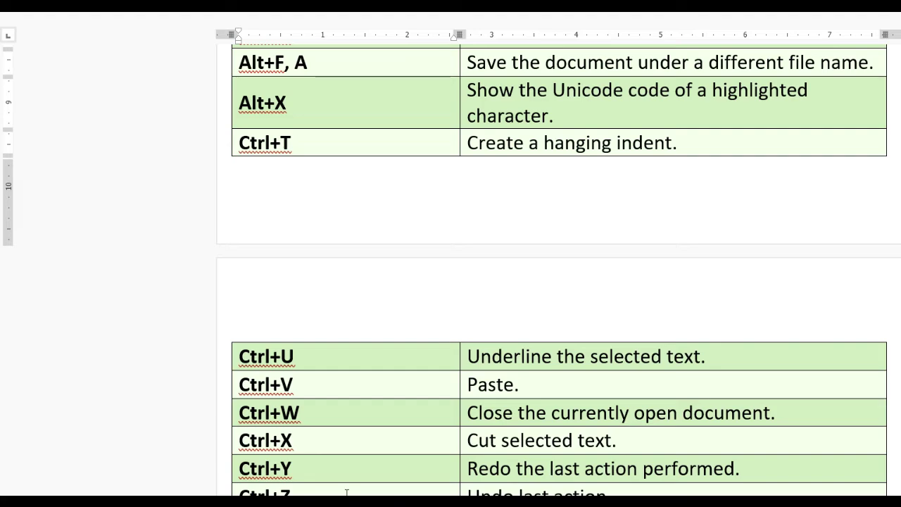
{"action": "scroll", "coordinate": [347, 485], "scroll_direction": "down", "scroll_amount": 3}
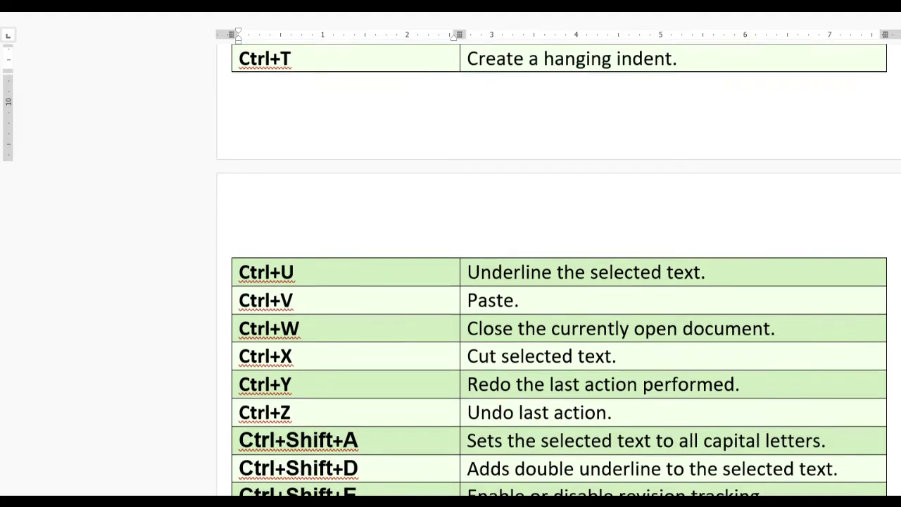
{"action": "scroll", "coordinate": [330, 451], "scroll_direction": "up", "scroll_amount": 3}
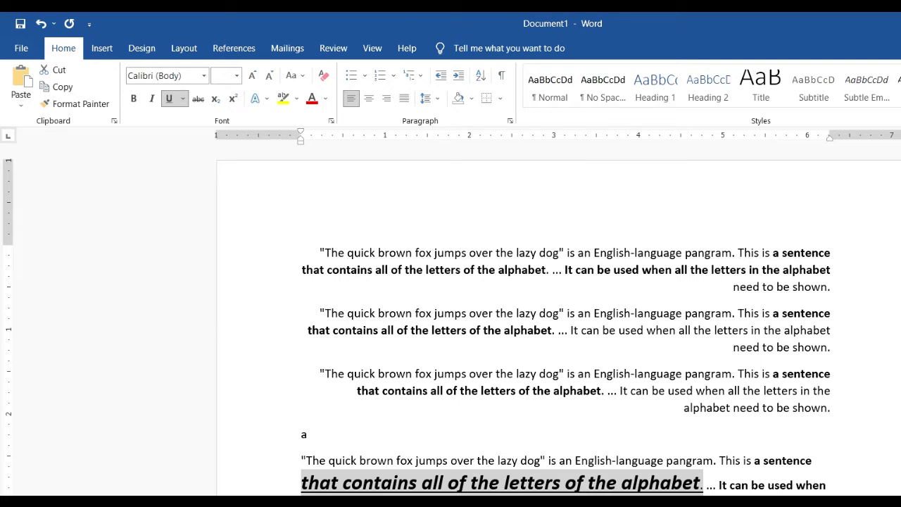
Paste a copy of the underlined phrase "that contains all of the letters of the alphabet." on a new line below the last paragraph.
{"action": "scroll", "coordinate": [573, 460], "scroll_direction": "down", "scroll_amount": 2}
{"action": "left_click", "coordinate": [582, 452]}
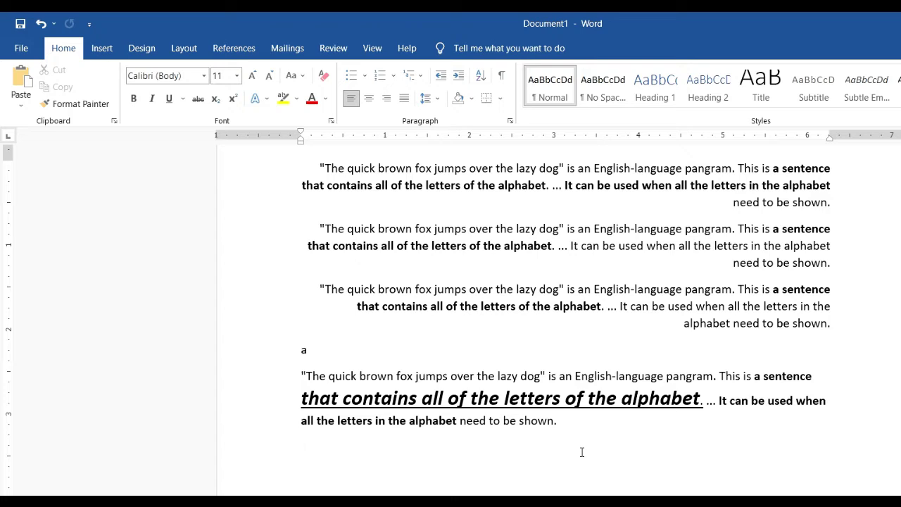
{"action": "key", "text": "Return"}
{"action": "type", "text": "that contains all of the letters of the alphabet."}
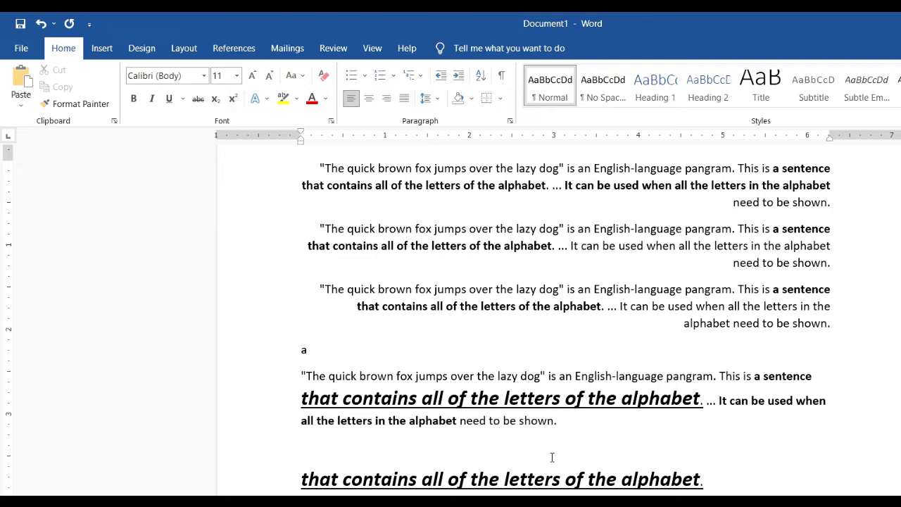
Start closing the sample document and dismiss the prompt to save changes, keeping the document open.
{"action": "left_click", "coordinate": [552, 457]}
{"action": "key", "text": "ctrl+w"}
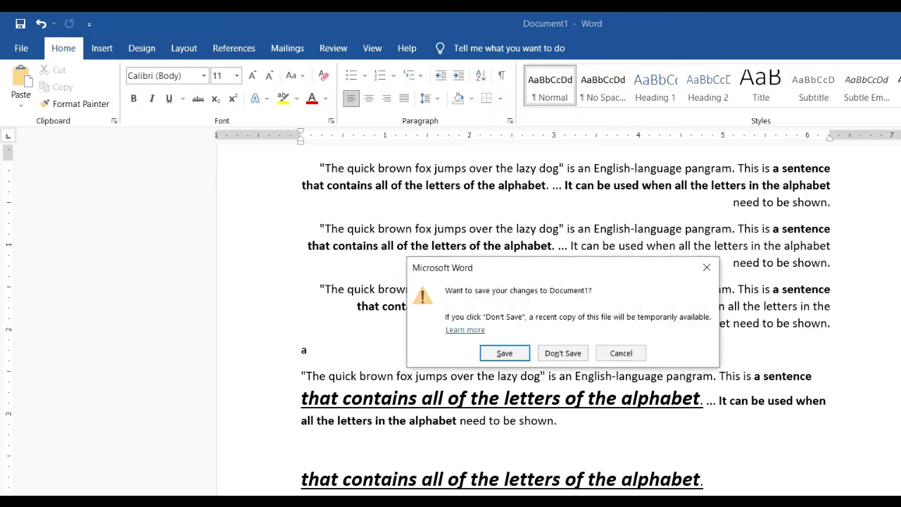
{"action": "left_click", "coordinate": [567, 356]}
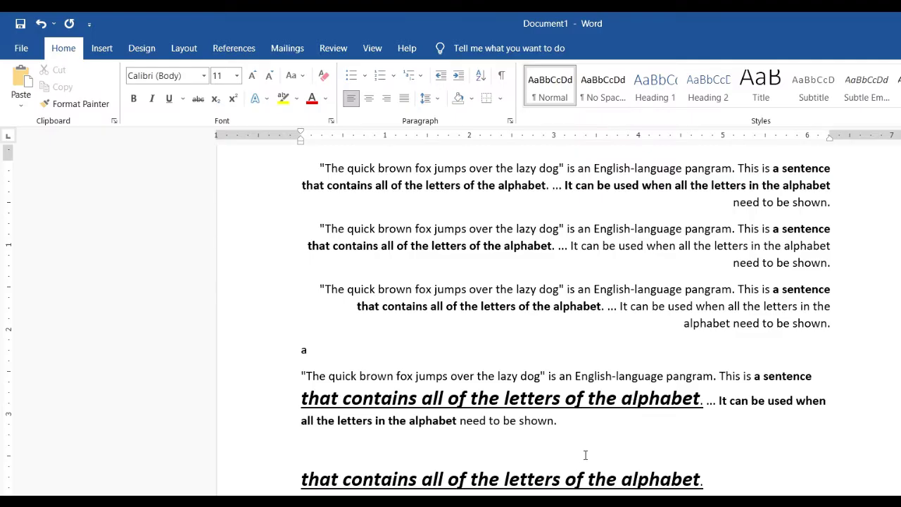
Cut the first two lines of the first paragraph and paste them on a new line below the copied underlined phrase.
{"action": "scroll", "coordinate": [571, 459], "scroll_direction": "up", "scroll_amount": 3}
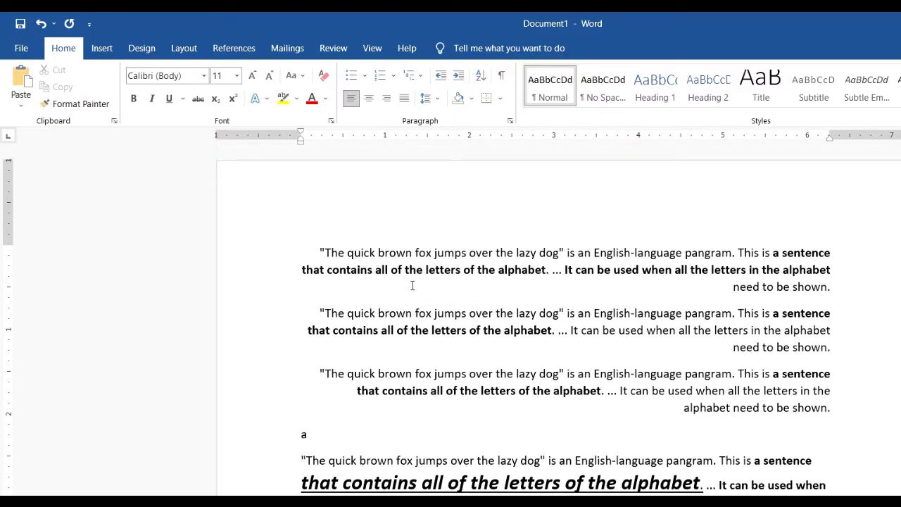
{"action": "left_click_drag", "start_coordinate": [321, 247], "coordinate": [822, 271]}
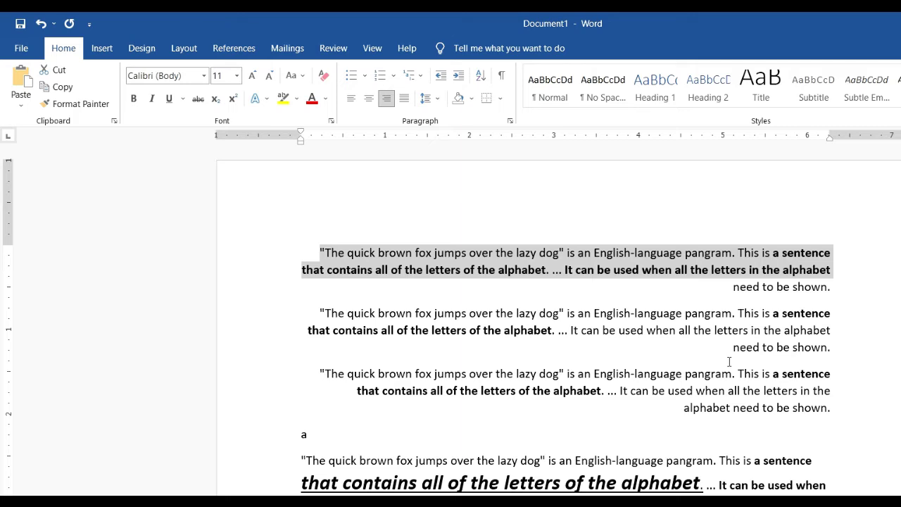
{"action": "key", "text": "Delete"}
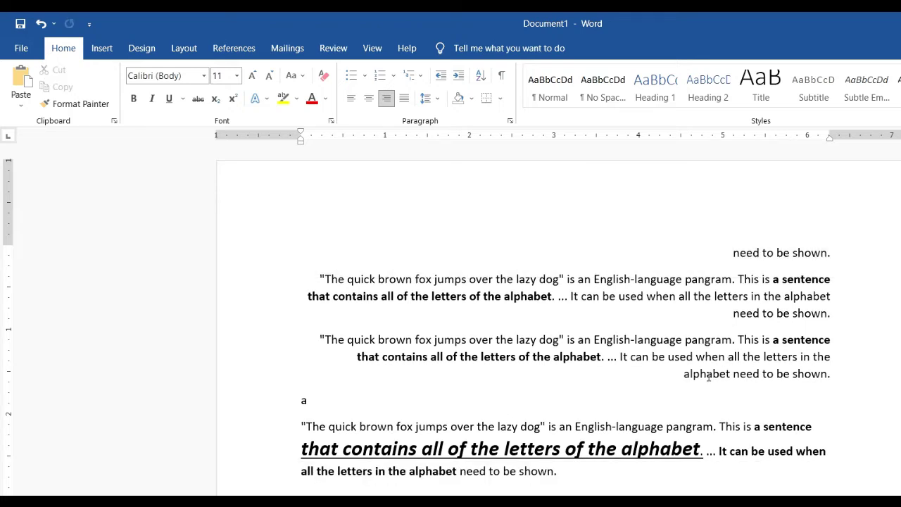
{"action": "scroll", "coordinate": [707, 376], "scroll_direction": "down", "scroll_amount": 3}
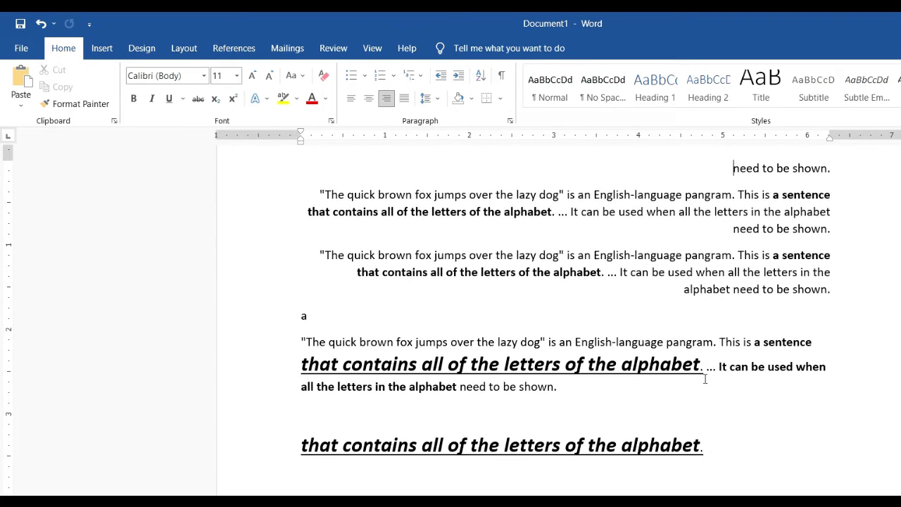
{"action": "left_click", "coordinate": [706, 447]}
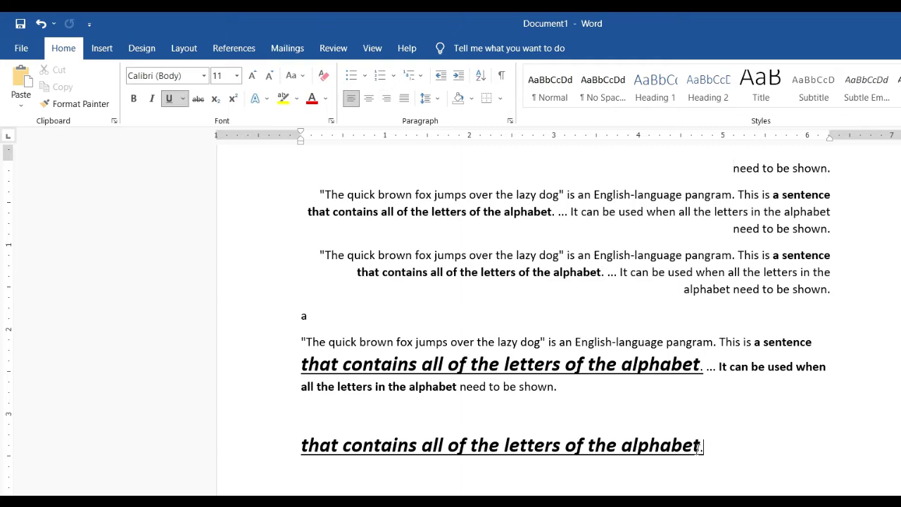
{"action": "key", "text": "Return"}
{"action": "key", "text": "ctrl+u"}
{"action": "key", "text": "ctrl+b"}
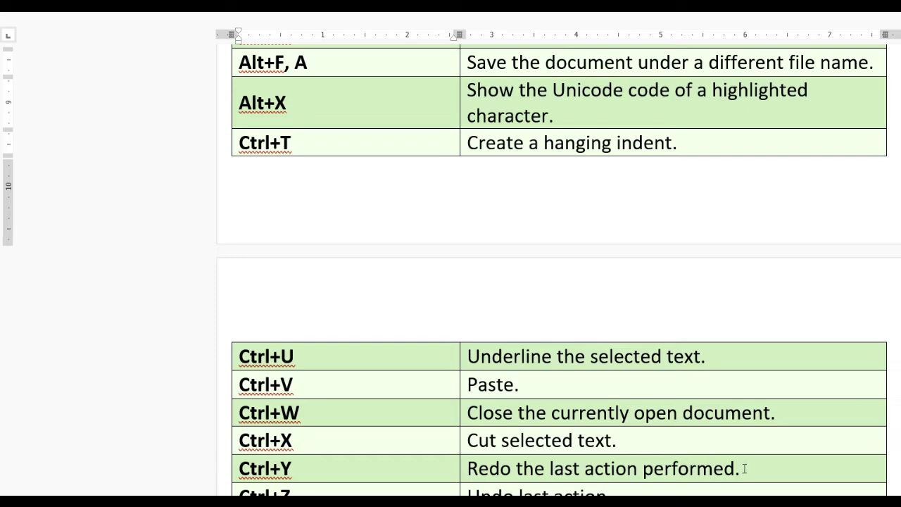
Return to the sample document, delete "The quick brown fox jumps over" from the last paragraph and undo the deletion.
{"action": "key", "text": "alt+Tab"}
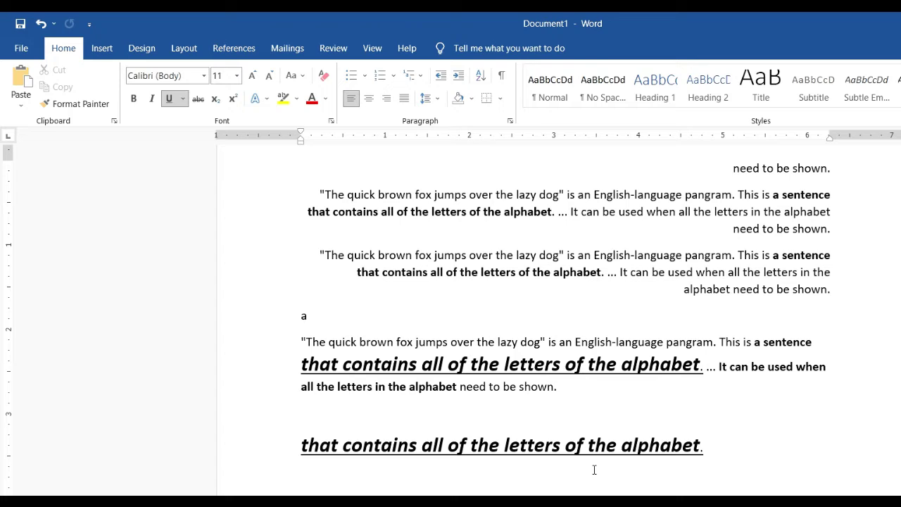
{"action": "scroll", "coordinate": [596, 465], "scroll_direction": "up", "scroll_amount": 2}
{"action": "scroll", "coordinate": [596, 464], "scroll_direction": "down", "scroll_amount": 3}
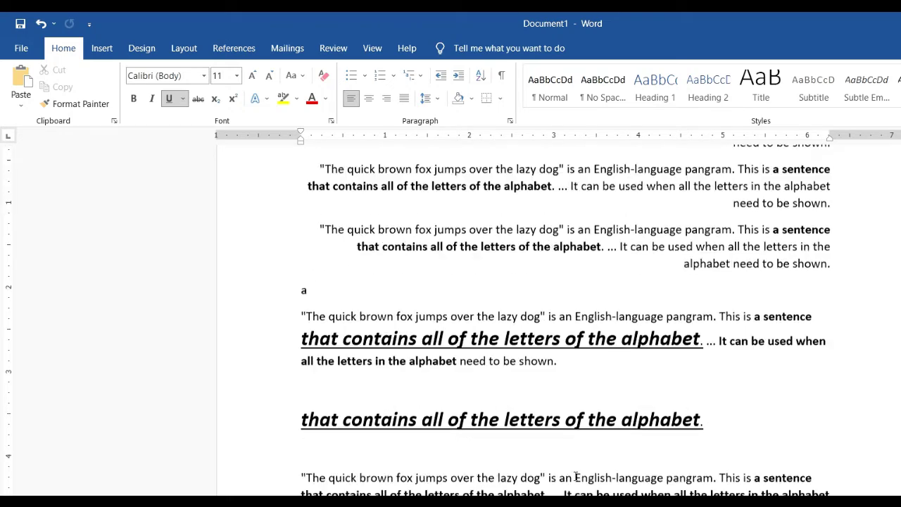
{"action": "left_click_drag", "start_coordinate": [301, 461], "coordinate": [478, 470]}
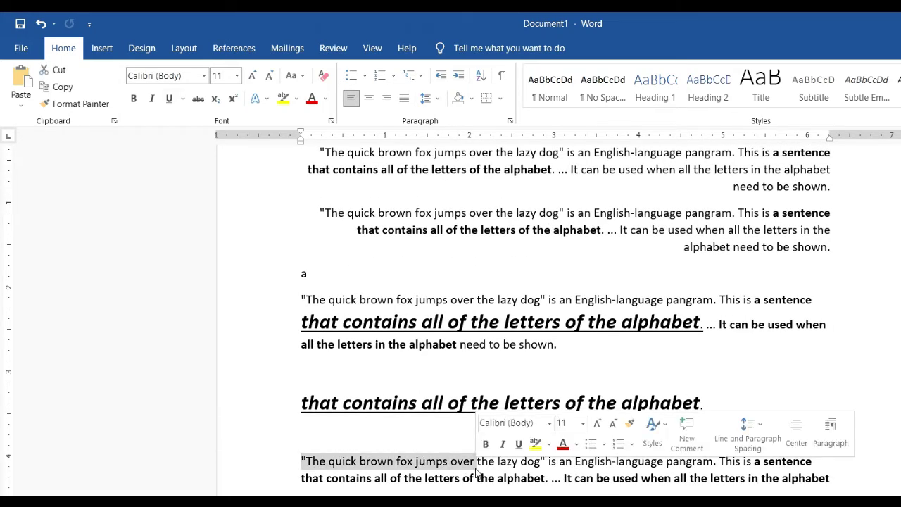
{"action": "key", "text": "Delete"}
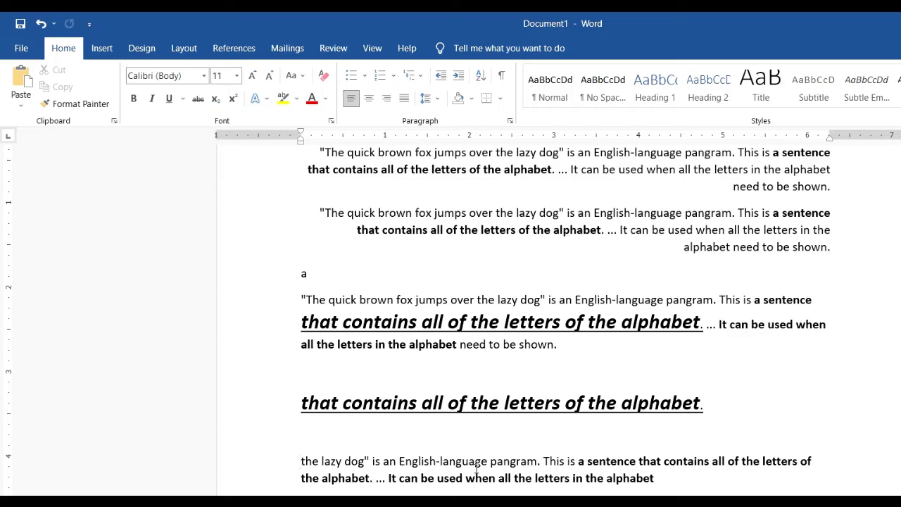
{"action": "key", "text": "ctrl+z"}
Check the redo and undo entries in the reference list, and repeat deleting and restoring the last paragraph's opening words.
{"action": "key", "text": "alt+Tab"}
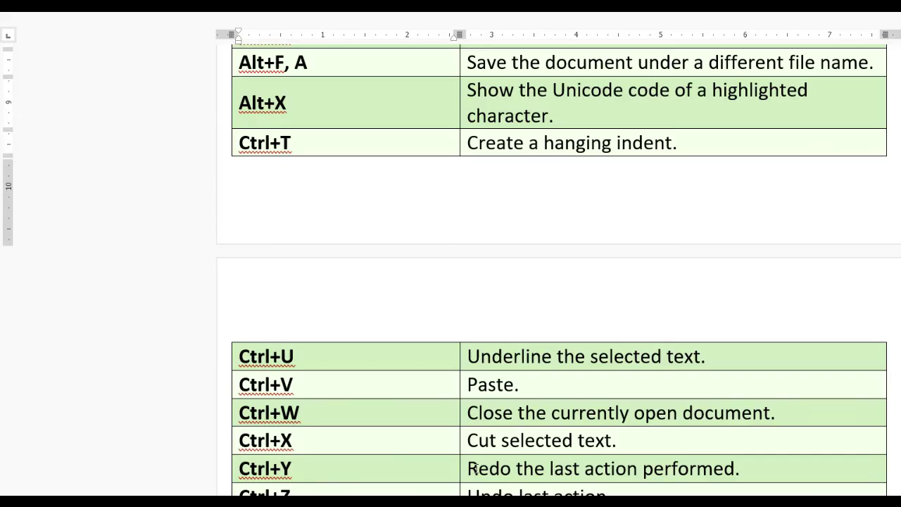
{"action": "key", "text": "alt+Tab"}
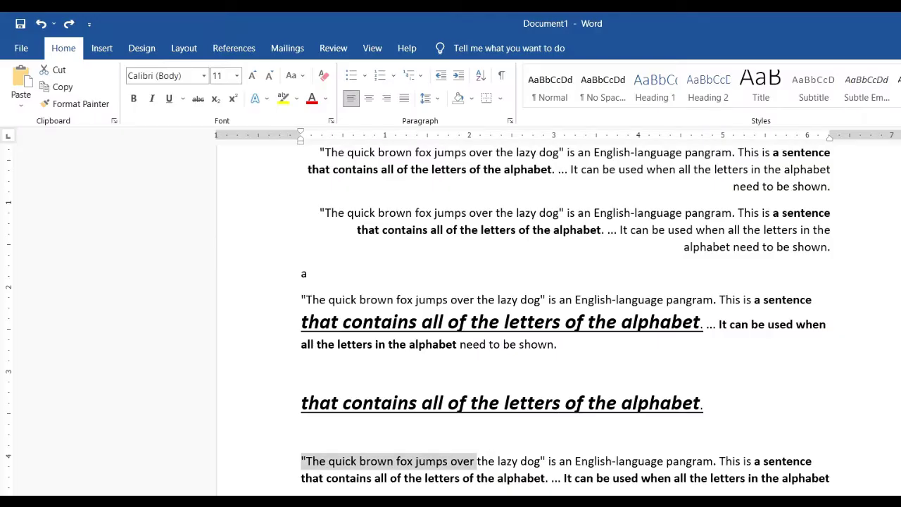
{"action": "key", "text": "Right"}
{"action": "key", "text": "alt+Tab"}
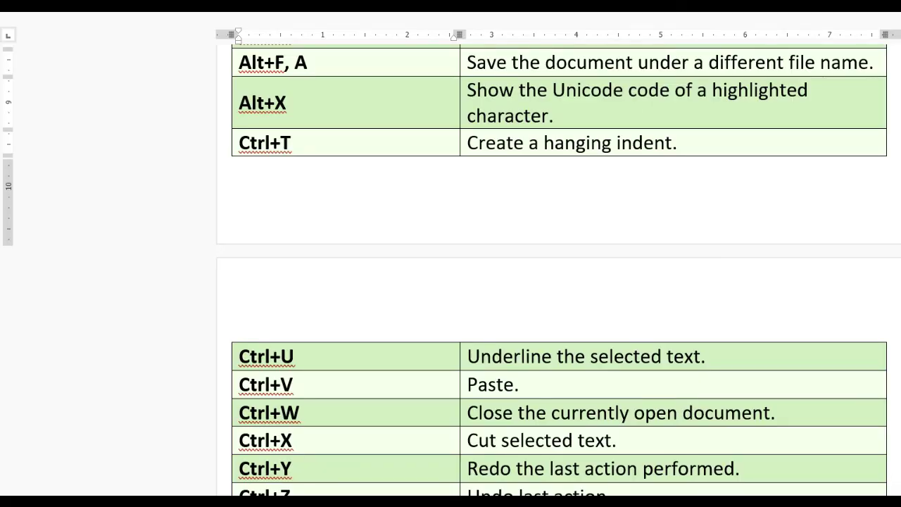
{"action": "key", "text": "alt+Tab"}
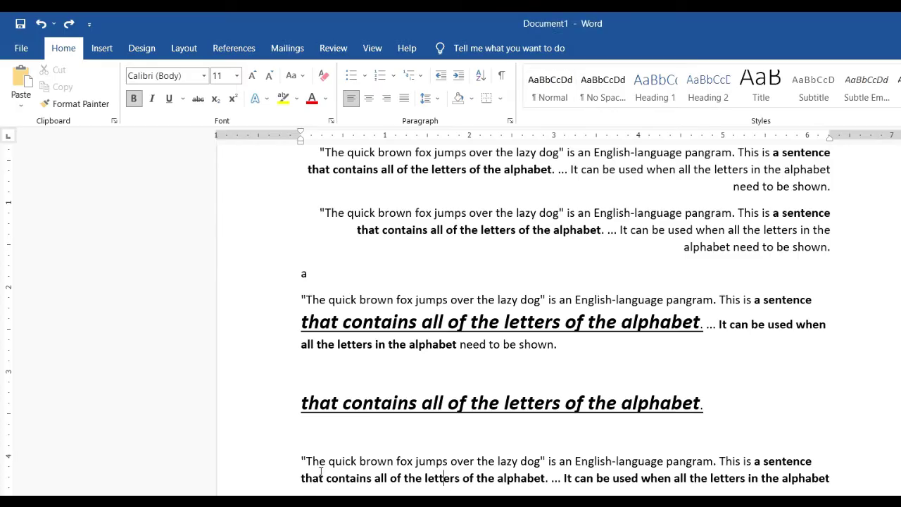
{"action": "left_click_drag", "start_coordinate": [301, 461], "coordinate": [477, 459]}
{"action": "key", "text": "Delete"}
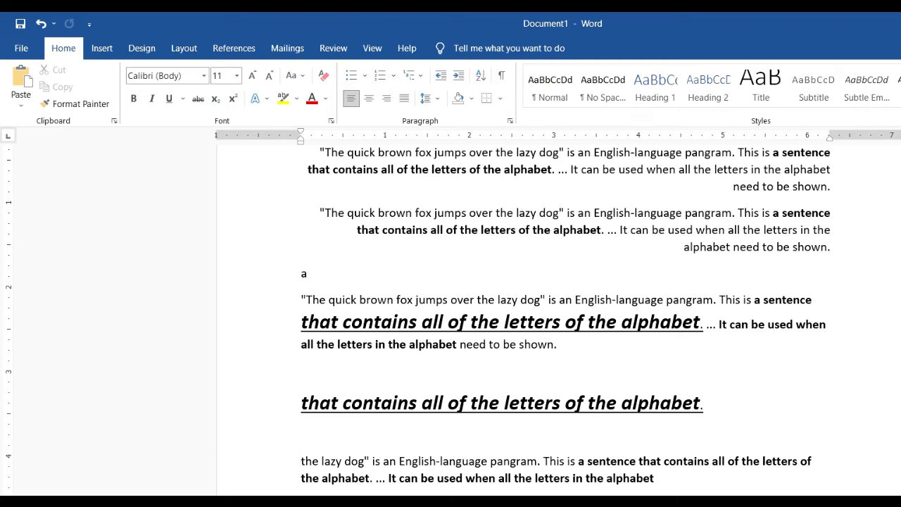
{"action": "key", "text": "ctrl+z"}
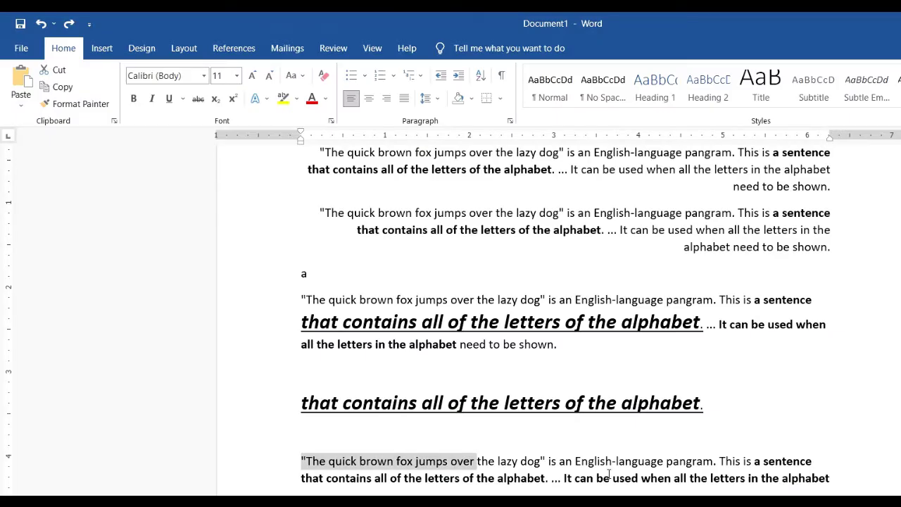
Set the last paragraph of the sample document to all capital letters and add a double underline to it.
{"action": "left_click", "coordinate": [345, 485]}
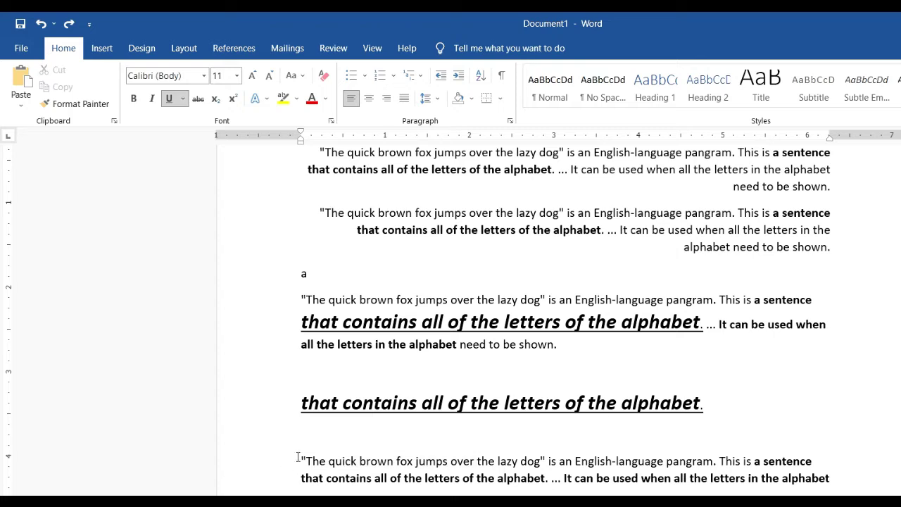
{"action": "left_click_drag", "start_coordinate": [303, 462], "coordinate": [829, 491]}
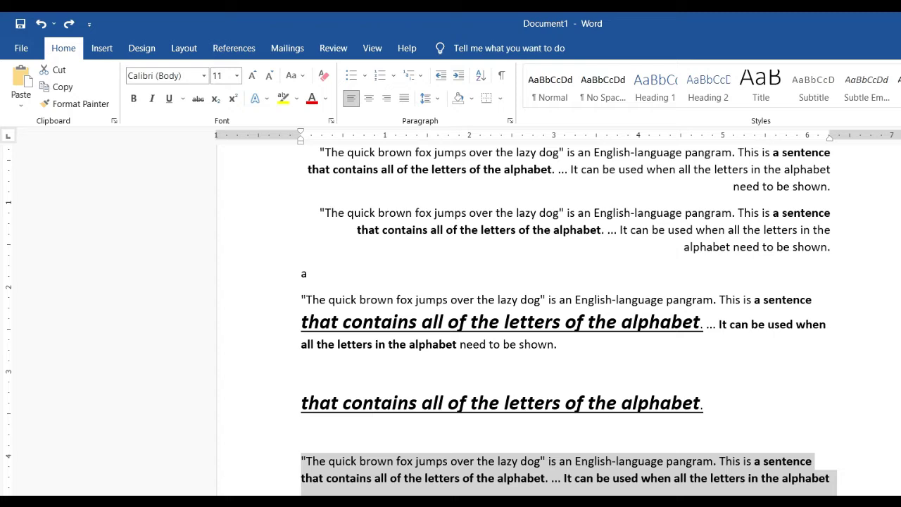
{"action": "key", "text": "ctrl+y"}
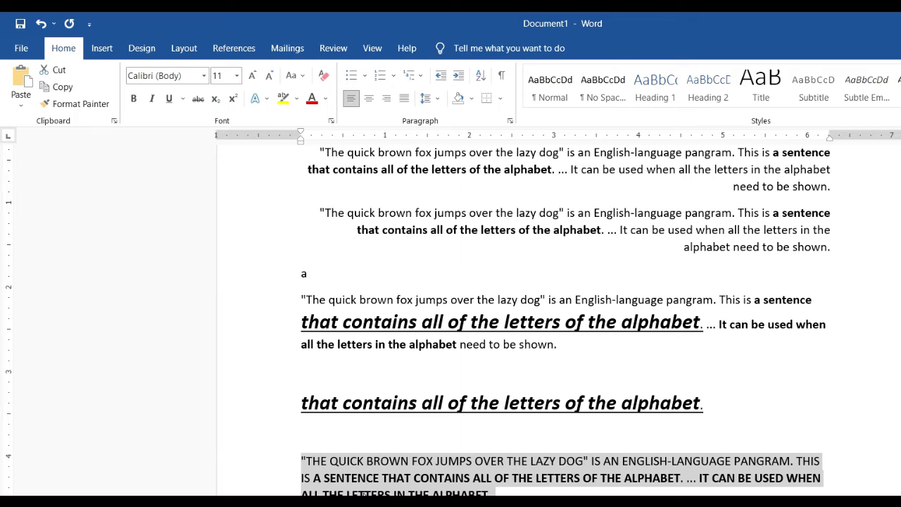
{"action": "key", "text": "ctrl+u"}
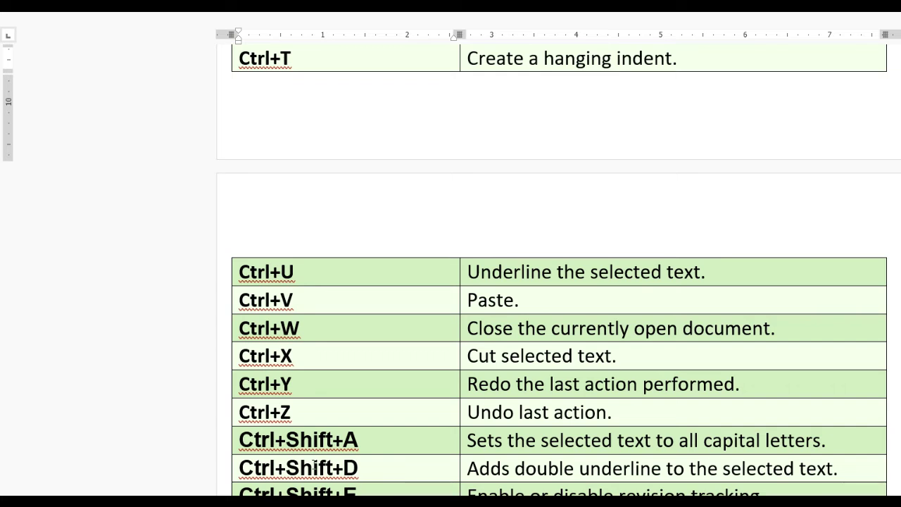
{"action": "scroll", "coordinate": [559, 270], "scroll_direction": "down", "scroll_amount": 1}
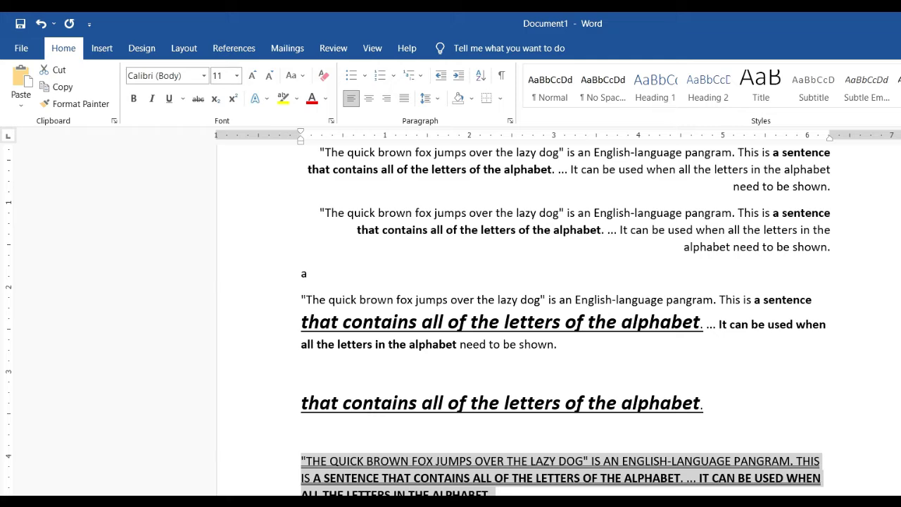
{"action": "key", "text": "ctrl+shift+f"}
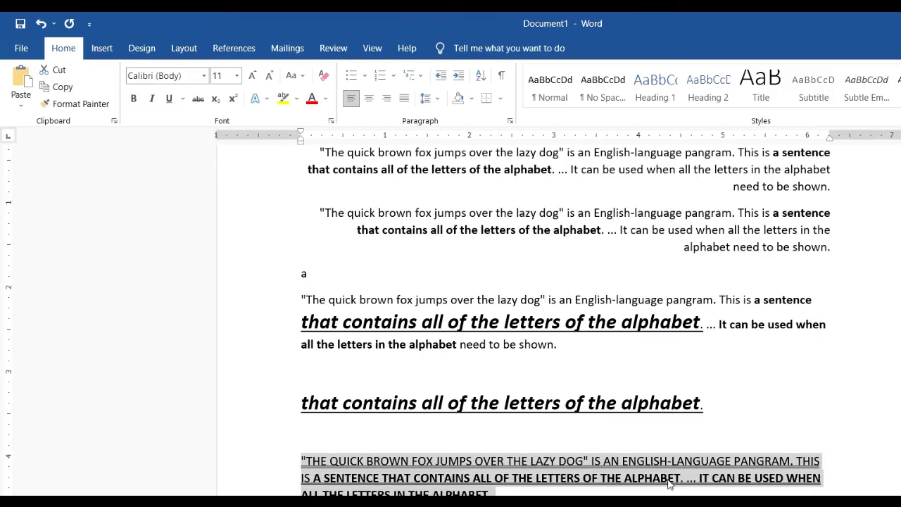
Select the text from the second paragraph to the end, turn off its all-capitals formatting and apply a bulleted list.
{"action": "scroll", "coordinate": [669, 483], "scroll_direction": "up", "scroll_amount": 3}
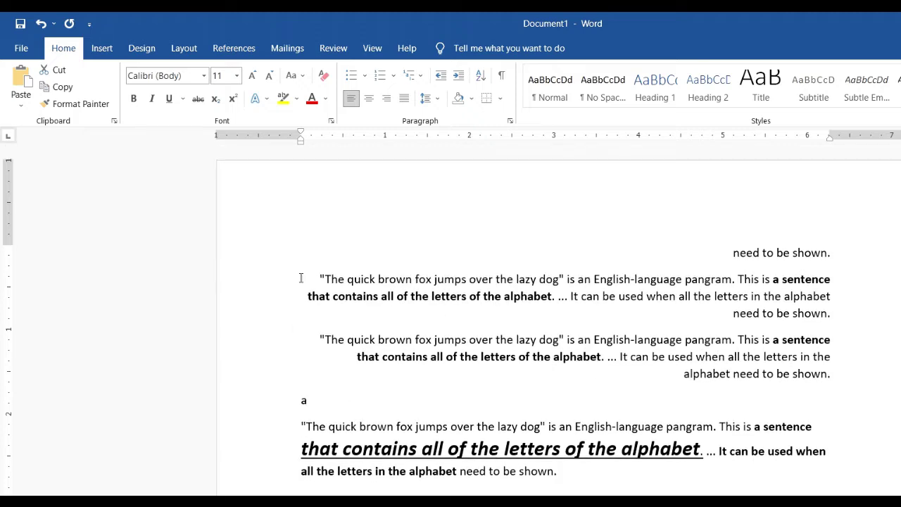
{"action": "triple_click", "coordinate": [302, 277]}
{"action": "left_click_drag", "start_coordinate": [327, 358], "coordinate": [502, 459]}
{"action": "scroll", "coordinate": [345, 492], "scroll_direction": "down", "scroll_amount": 3}
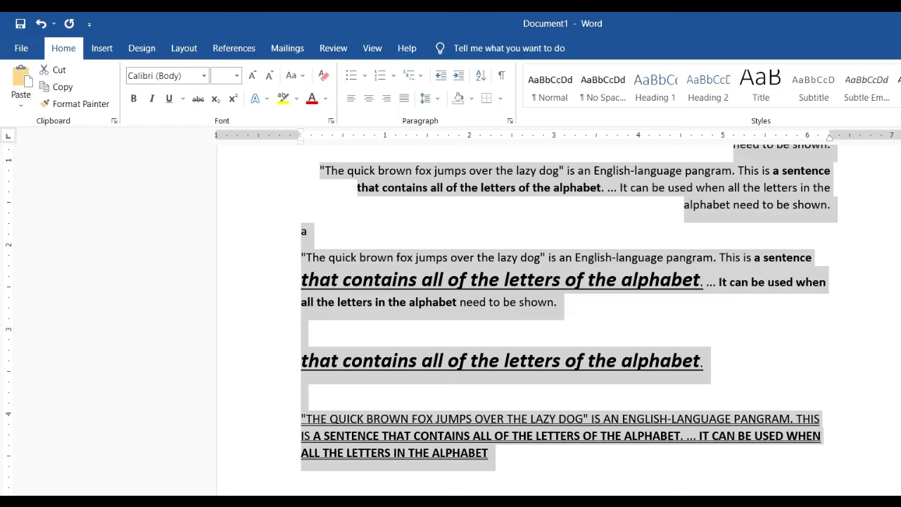
{"action": "key", "text": "shift+F3"}
{"action": "key", "text": "ctrl+z"}
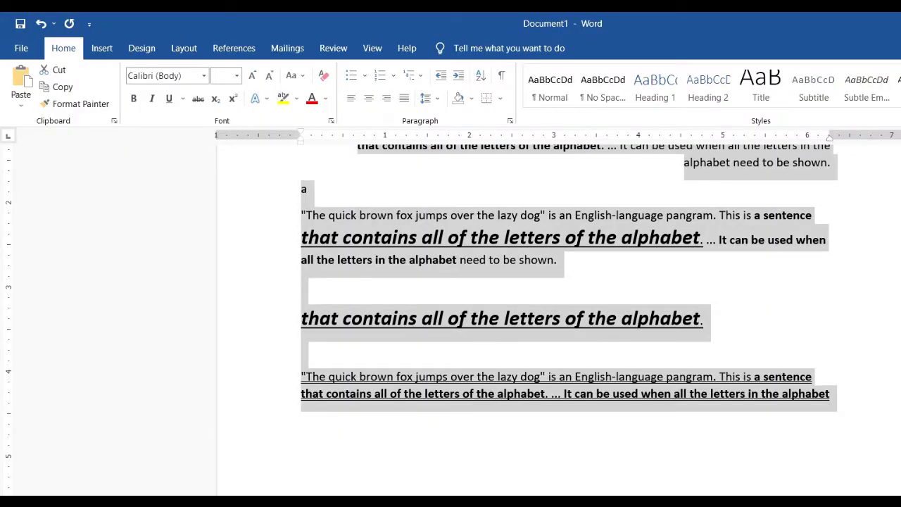
{"action": "key", "text": "ctrl+shift+l"}
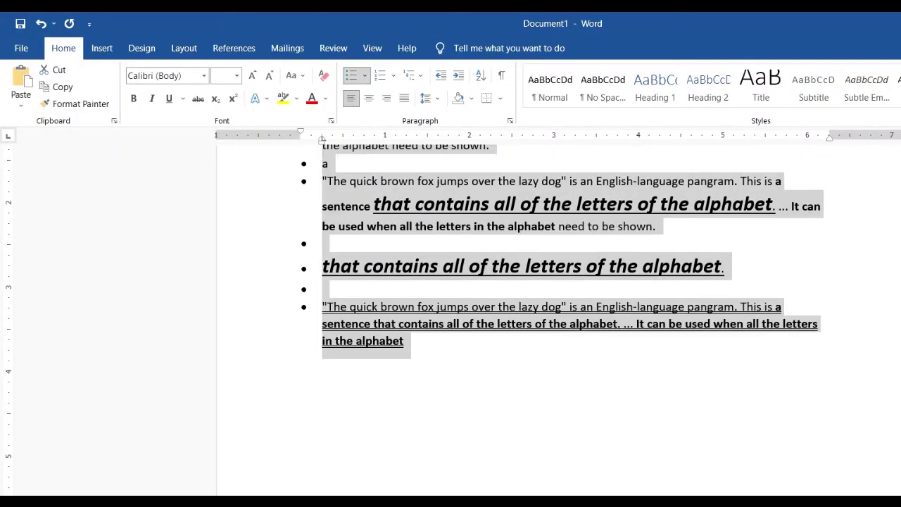
{"action": "scroll", "coordinate": [521, 317], "scroll_direction": "up", "scroll_amount": 5}
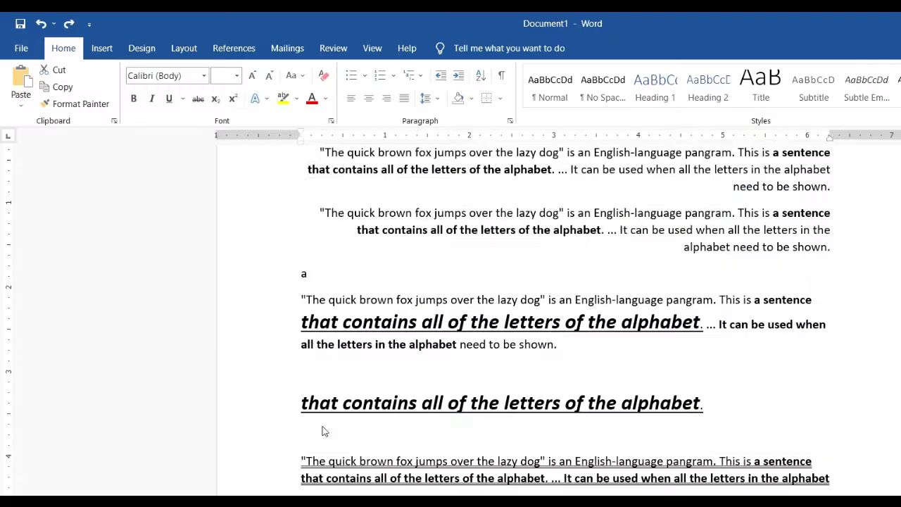
Select the entire sample document and increase its font size in repeated increments until only a few words fit per line.
{"action": "key", "text": "ctrl+a"}
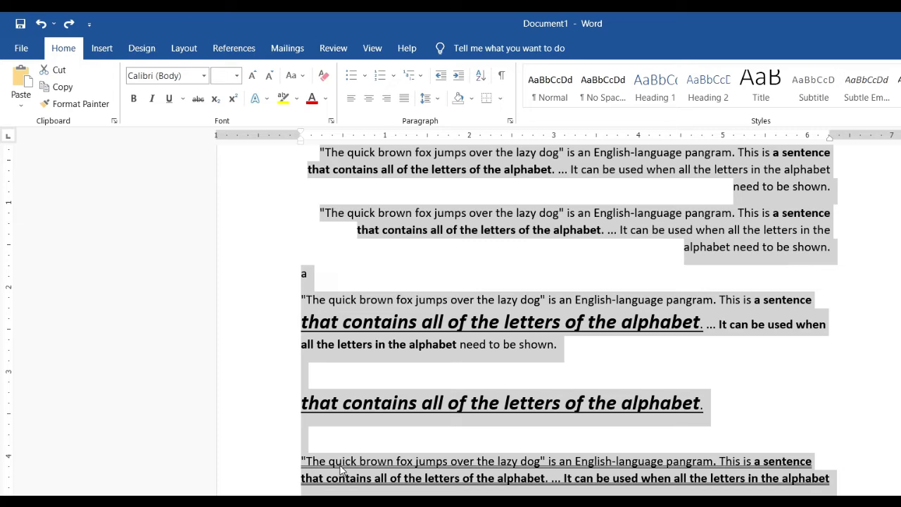
{"action": "key", "text": "ctrl+shift+greater"}
{"action": "key", "text": "ctrl+shift+greater"}
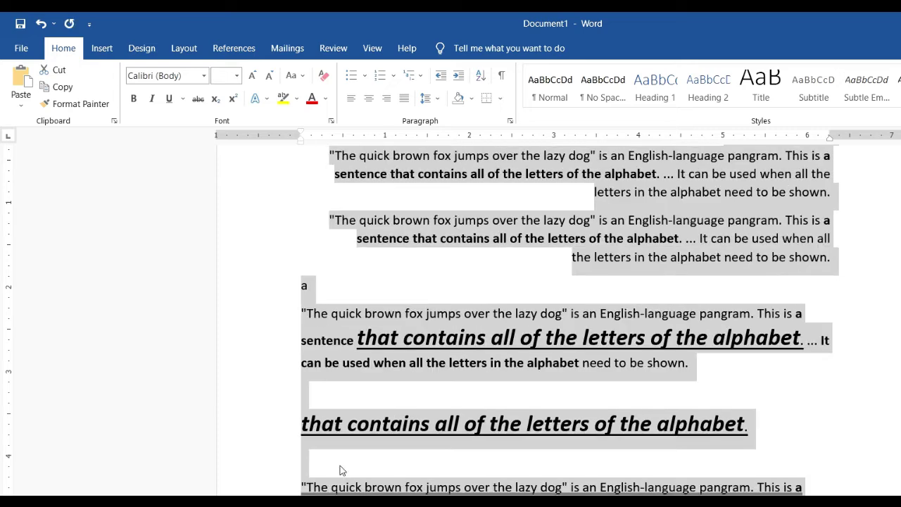
{"action": "key", "text": "ctrl+shift+greater"}
{"action": "key", "text": "ctrl+shift+greater"}
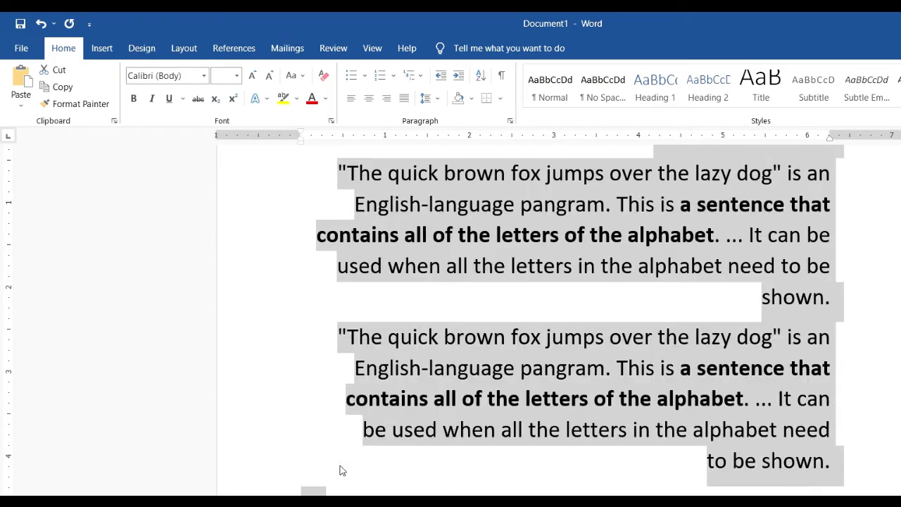
{"action": "key", "text": "ctrl+shift+greater"}
{"action": "key", "text": "ctrl+shift+greater"}
{"action": "key", "text": "ctrl+shift+greater"}
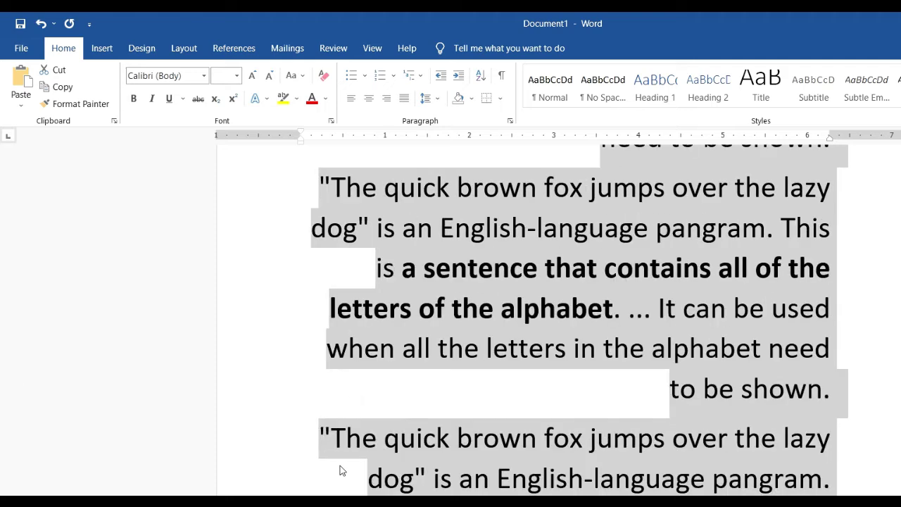
{"action": "key", "text": "ctrl+shift+greater"}
{"action": "key", "text": "ctrl+shift+greater"}
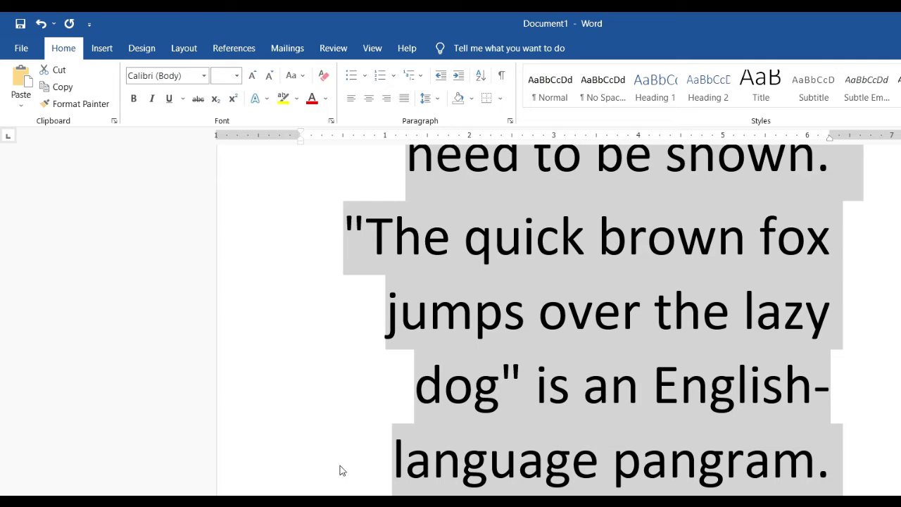
{"action": "key", "text": "ctrl+shift+greater"}
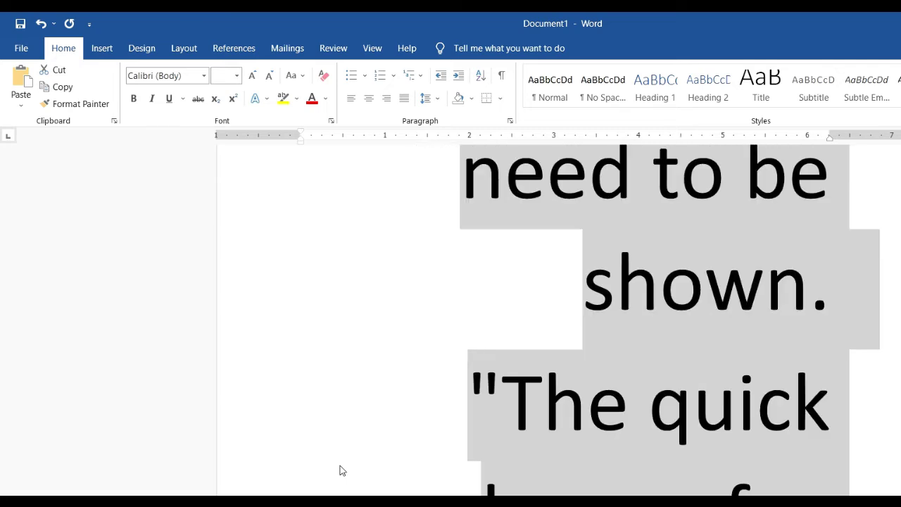
{"action": "key", "text": "ctrl+shift+greater"}
{"action": "key", "text": "ctrl+shift+greater"}
{"action": "key", "text": "ctrl+shift+greater"}
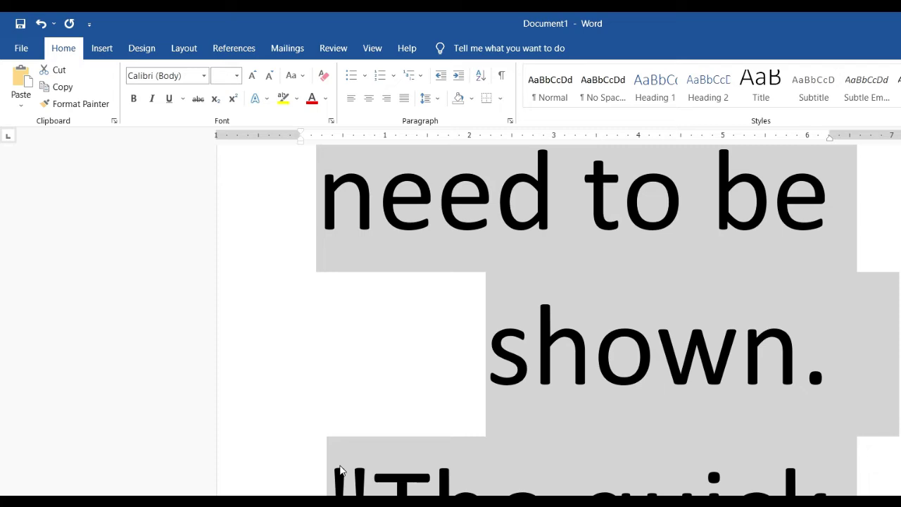
Reduce the font size of the whole selected document in repeated increments until the body text is 14 pt, and clear the selection.
{"action": "key", "text": "ctrl+shift+less"}
{"action": "key", "text": "ctrl+shift+less"}
{"action": "key", "text": "ctrl+shift+less"}
{"action": "key", "text": "ctrl+shift+less"}
{"action": "key", "text": "ctrl+shift+less"}
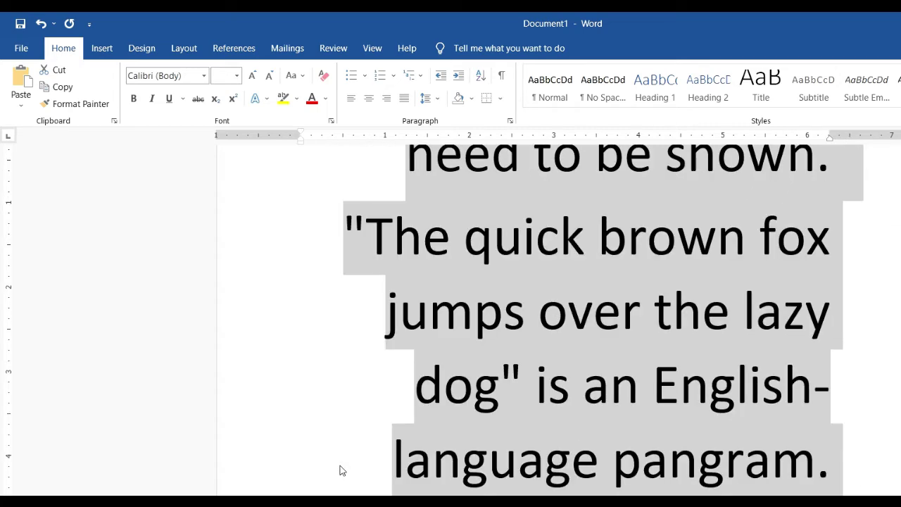
{"action": "key", "text": "ctrl+shift+less"}
{"action": "key", "text": "ctrl+shift+less"}
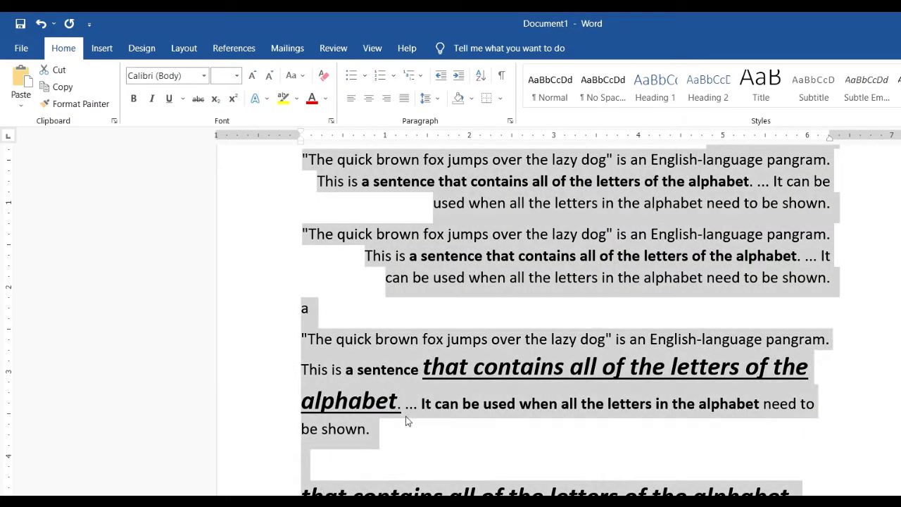
{"action": "left_click", "coordinate": [405, 416]}
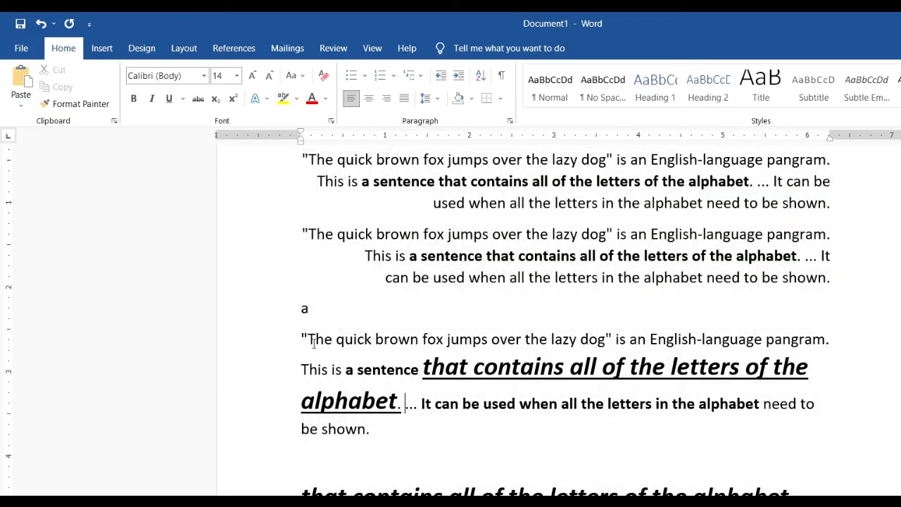
Enlarge the first sentence of the paragraph below the lone "a" to 24 pt in one-point increments.
{"action": "left_click_drag", "start_coordinate": [300, 338], "coordinate": [829, 349]}
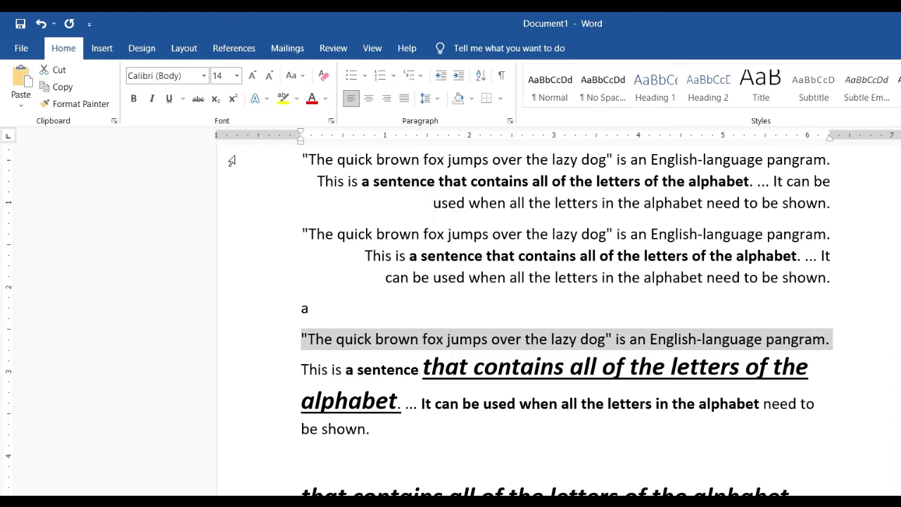
{"action": "key", "text": "ctrl+c"}
{"action": "key", "text": "ctrl+bracketright"}
{"action": "key", "text": "ctrl+bracketright"}
{"action": "key", "text": "ctrl+bracketright"}
{"action": "key", "text": "ctrl+bracketright"}
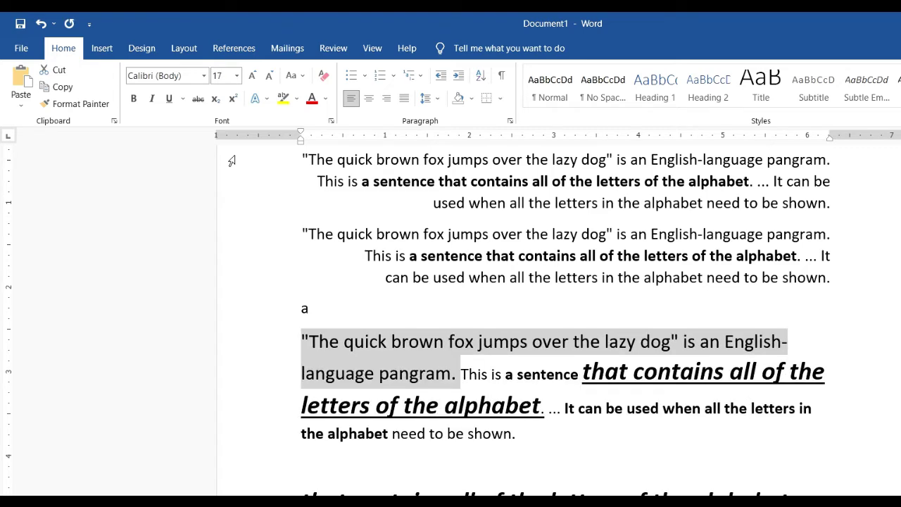
{"action": "key", "text": "ctrl+bracketright"}
{"action": "key", "text": "ctrl+bracketright"}
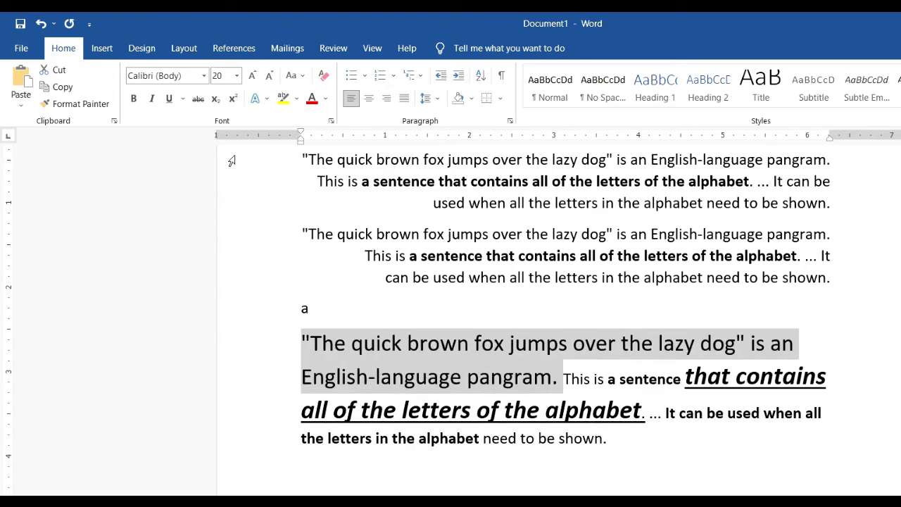
{"action": "key", "text": "ctrl+bracketright"}
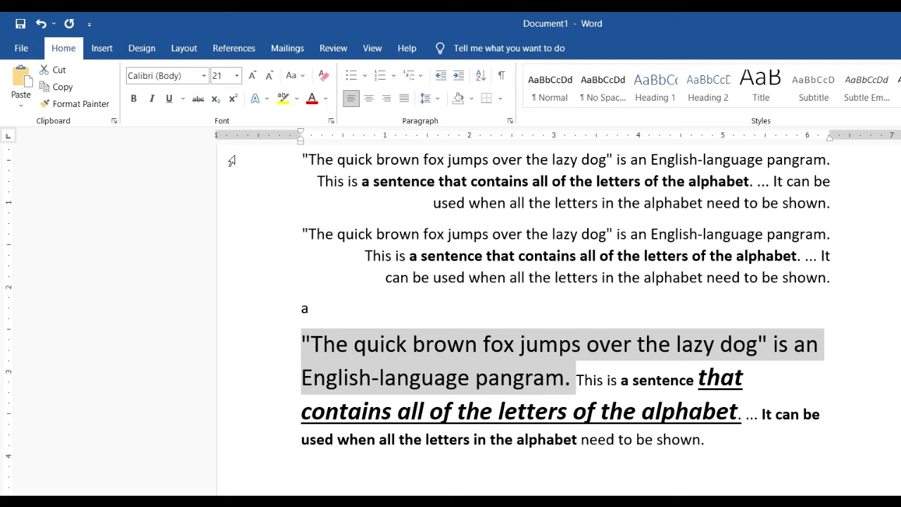
{"action": "key", "text": "ctrl+bracketright"}
{"action": "key", "text": "ctrl+bracketright"}
{"action": "key", "text": "ctrl+bracketright"}
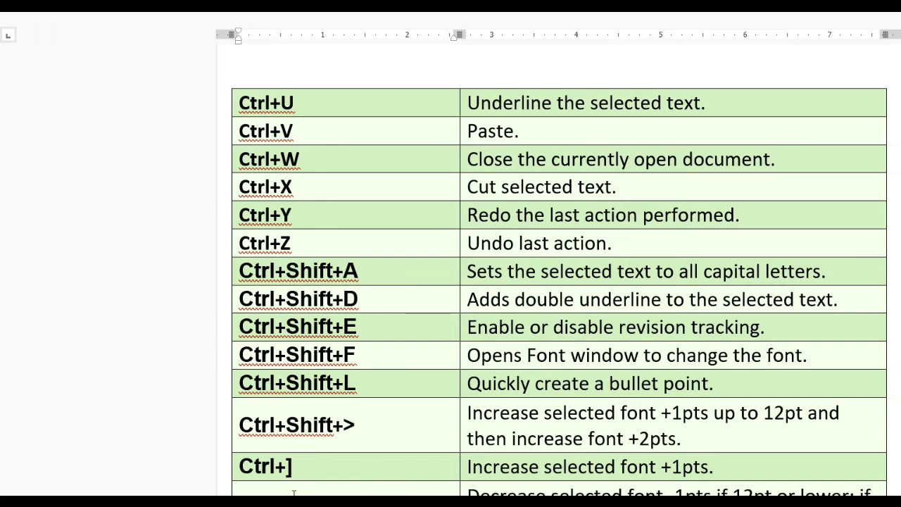
Review the reference list entries on changing font size, the cent sign, accented characters, non-printing characters and moving by word.
{"action": "scroll", "coordinate": [335, 485], "scroll_direction": "down", "scroll_amount": 1}
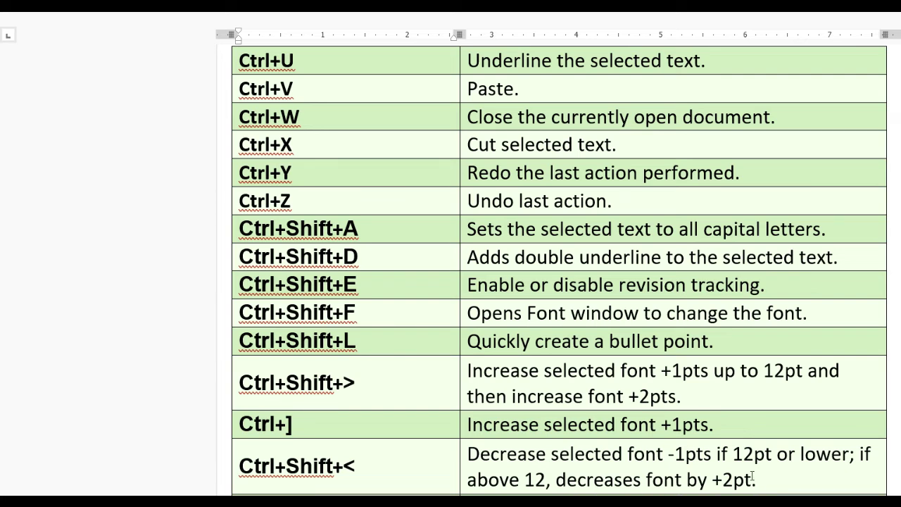
{"action": "scroll", "coordinate": [506, 422], "scroll_direction": "down", "scroll_amount": 1}
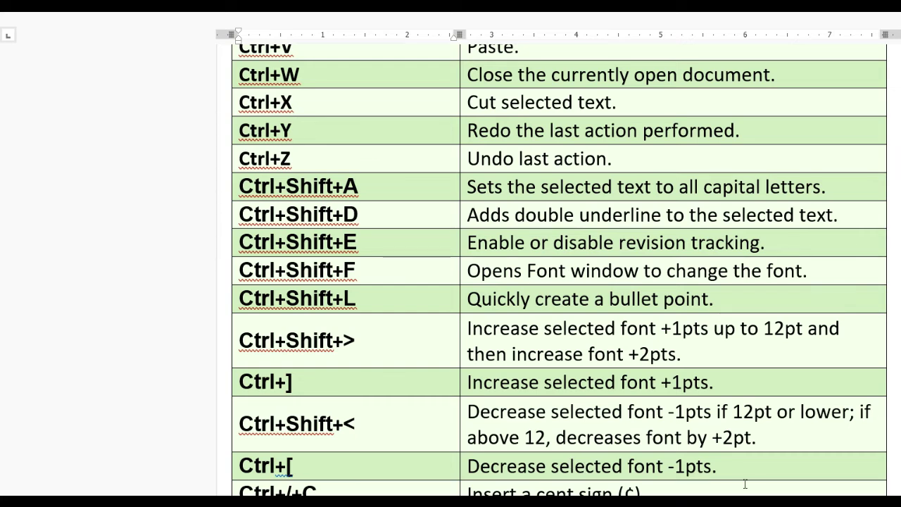
{"action": "scroll", "coordinate": [759, 471], "scroll_direction": "down", "scroll_amount": 2}
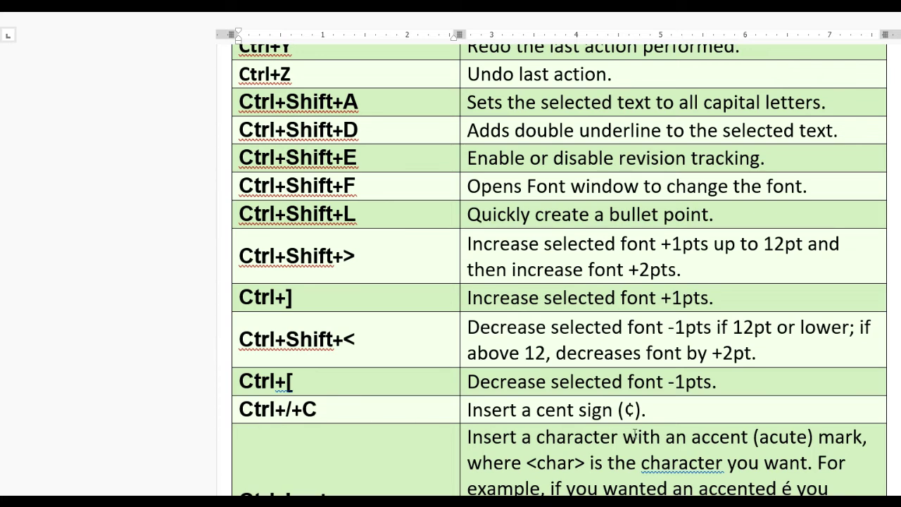
{"action": "scroll", "coordinate": [633, 414], "scroll_direction": "down", "scroll_amount": 2}
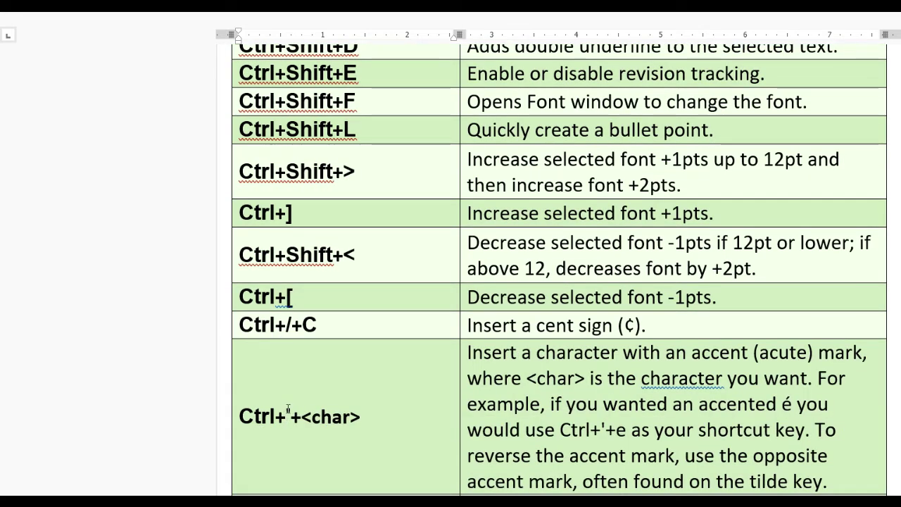
{"action": "left_click", "coordinate": [285, 416]}
{"action": "left_click", "coordinate": [343, 417]}
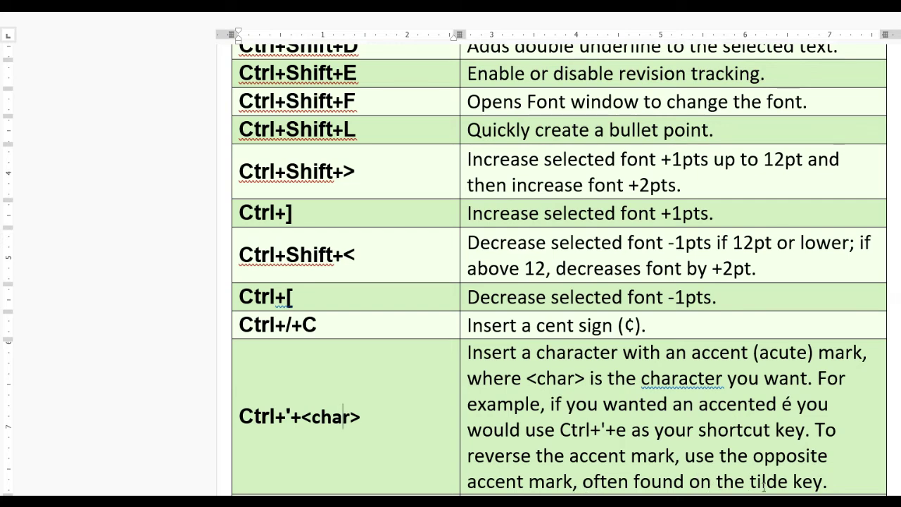
{"action": "scroll", "coordinate": [493, 423], "scroll_direction": "down", "scroll_amount": 2}
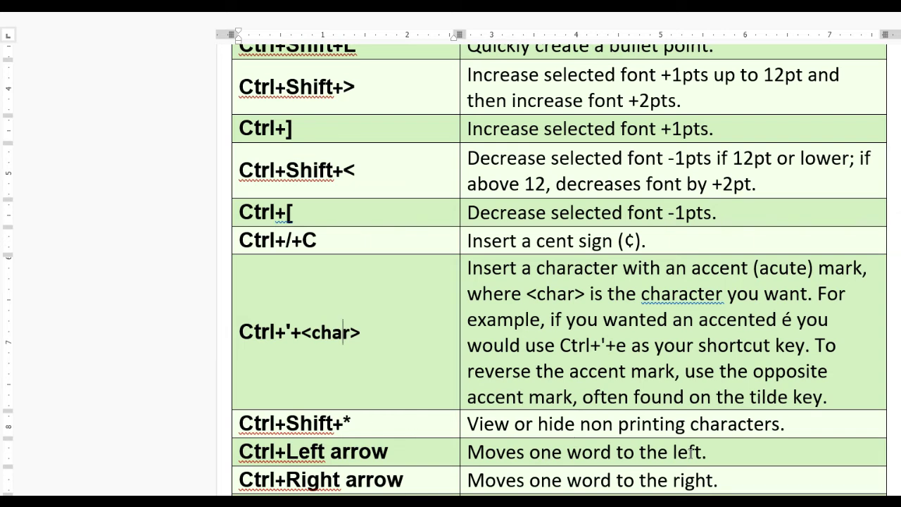
{"action": "scroll", "coordinate": [691, 452], "scroll_direction": "down", "scroll_amount": 1}
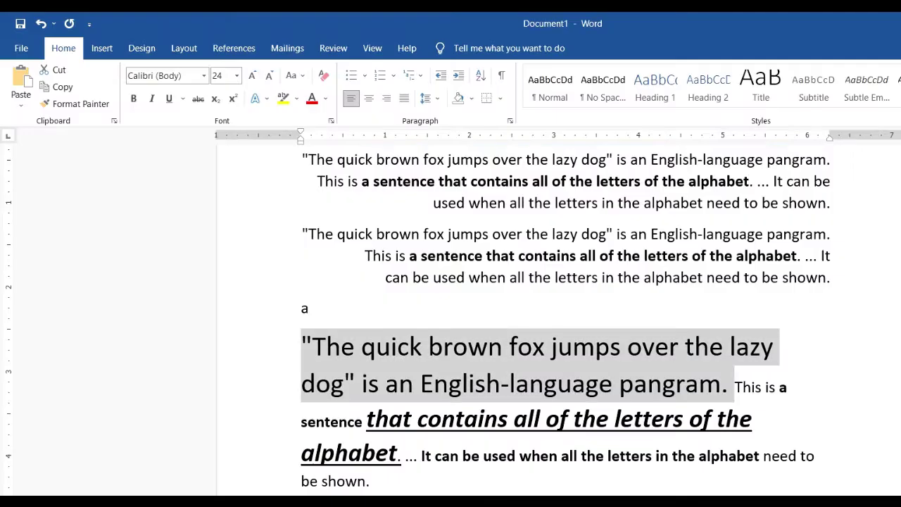
Jump up one paragraph from the end of the sample document's last paragraph, and delete the word "that" from the standalone underlined line.
{"action": "scroll", "coordinate": [563, 316], "scroll_direction": "down", "scroll_amount": 3}
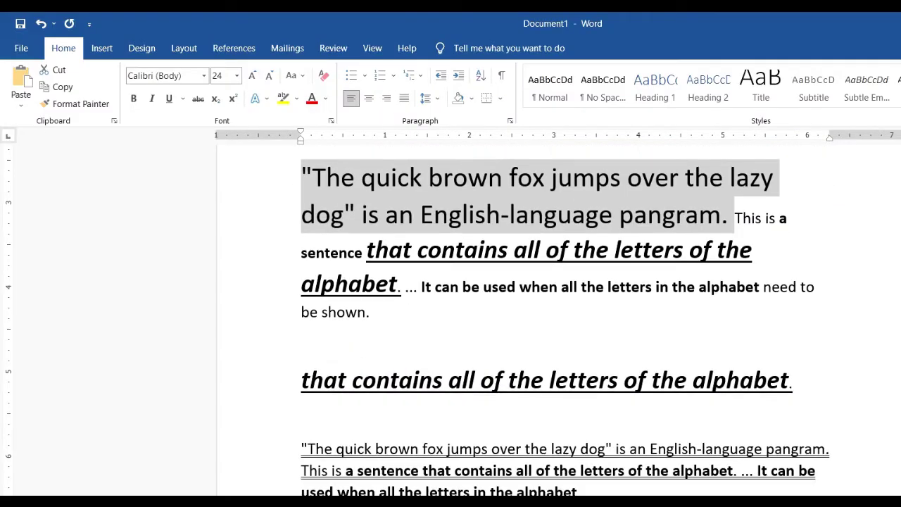
{"action": "left_click", "coordinate": [599, 492]}
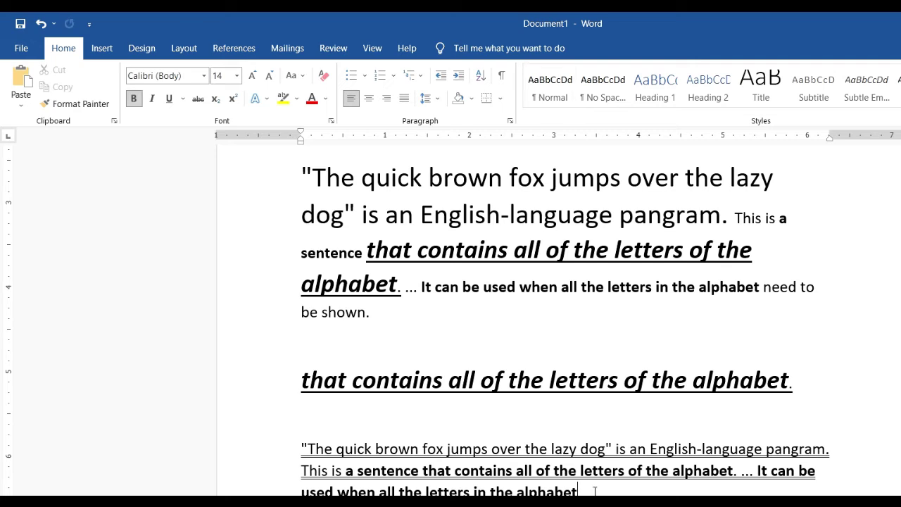
{"action": "key", "text": "ctrl+Up"}
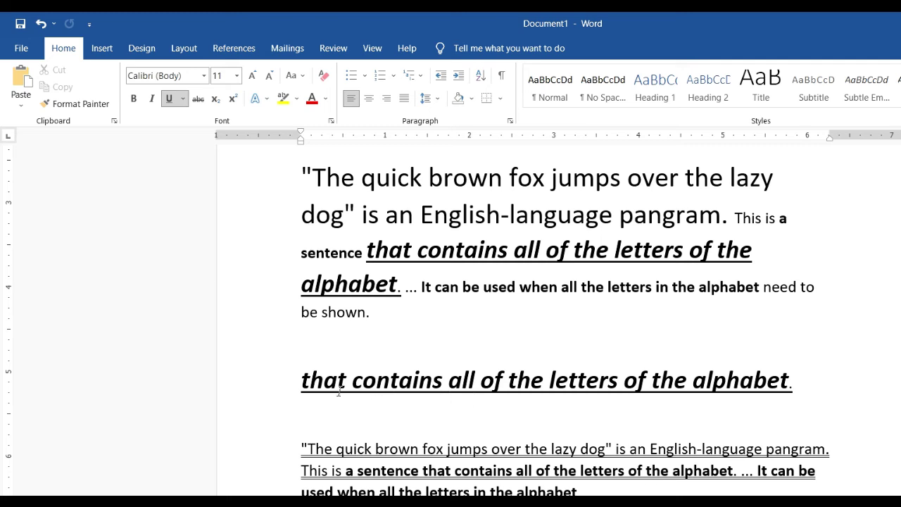
{"action": "left_click", "coordinate": [302, 379]}
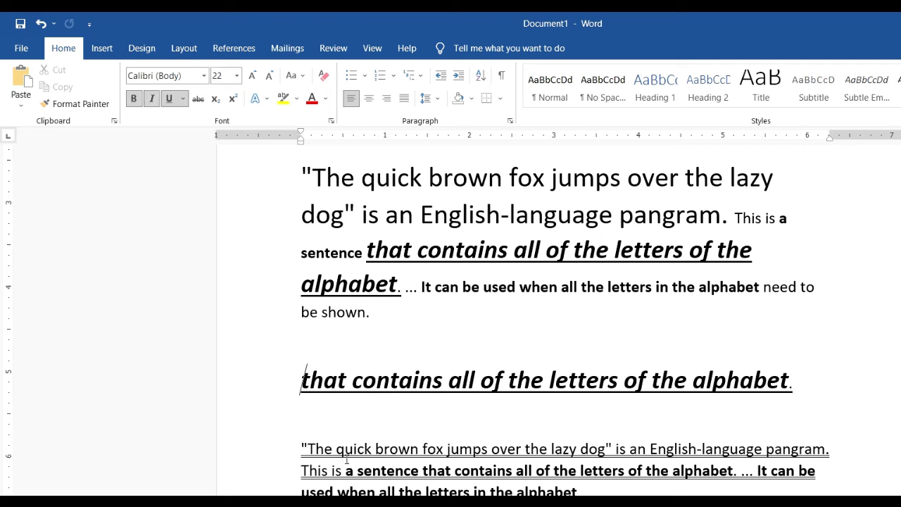
{"action": "key", "text": "ctrl+Delete"}
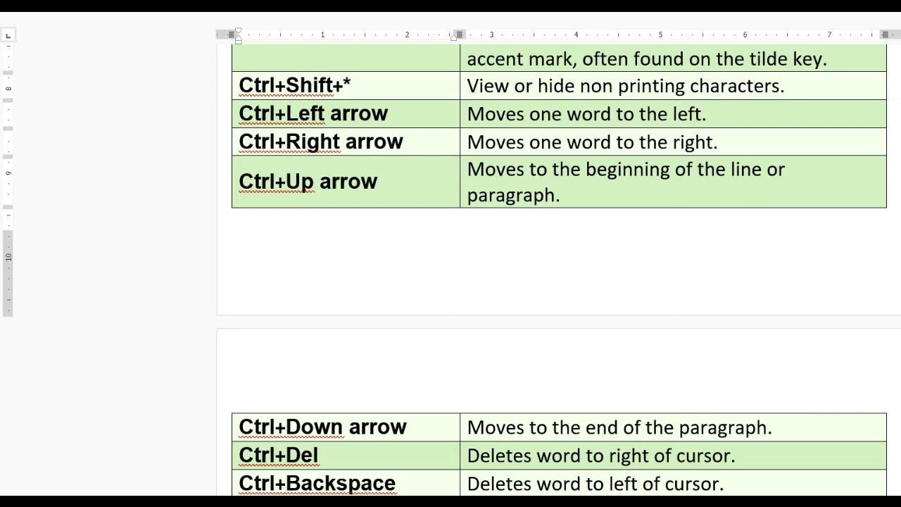
Return to the sample document, place the cursor on its first line and jump to the end of the document.
{"action": "key", "text": "alt+Tab"}
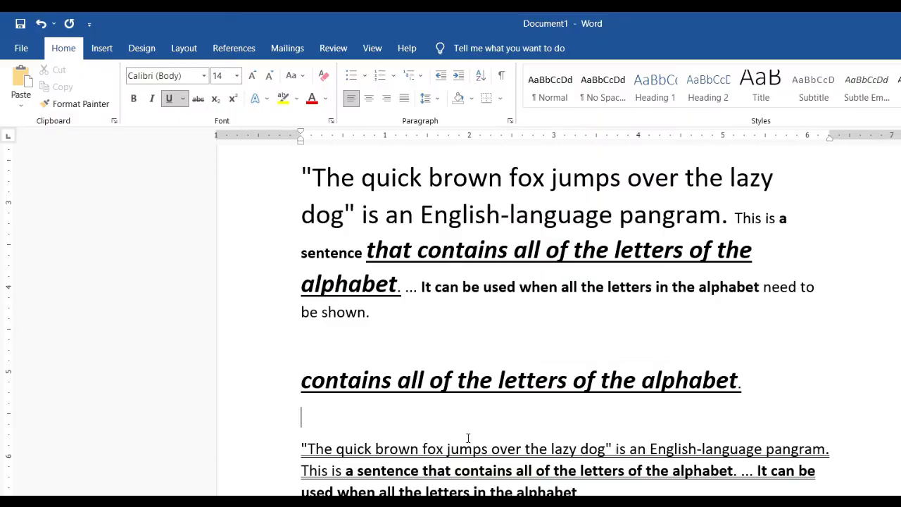
{"action": "scroll", "coordinate": [579, 336], "scroll_direction": "up", "scroll_amount": 5}
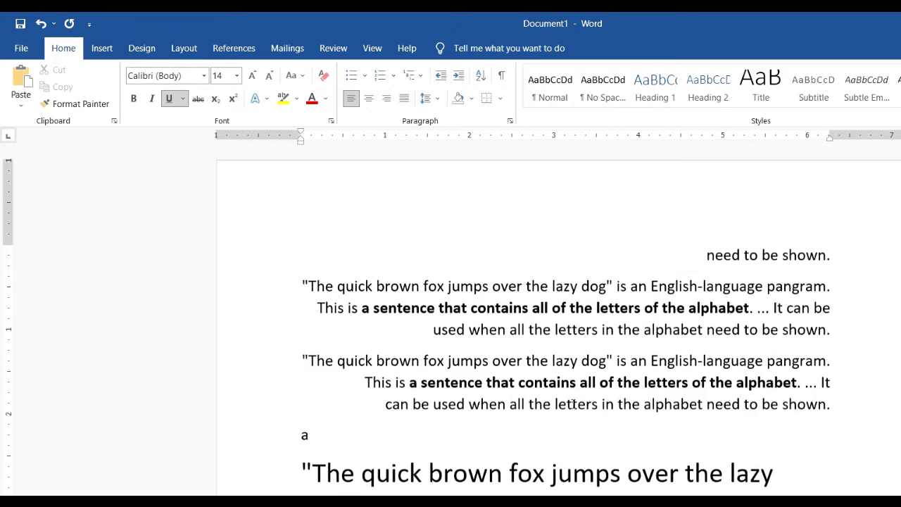
{"action": "left_click", "coordinate": [430, 221]}
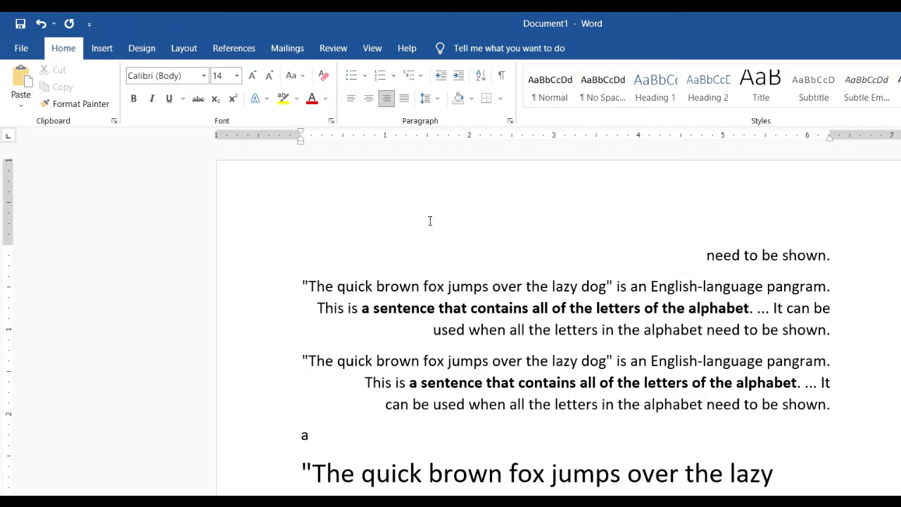
{"action": "key", "text": "ctrl+End"}
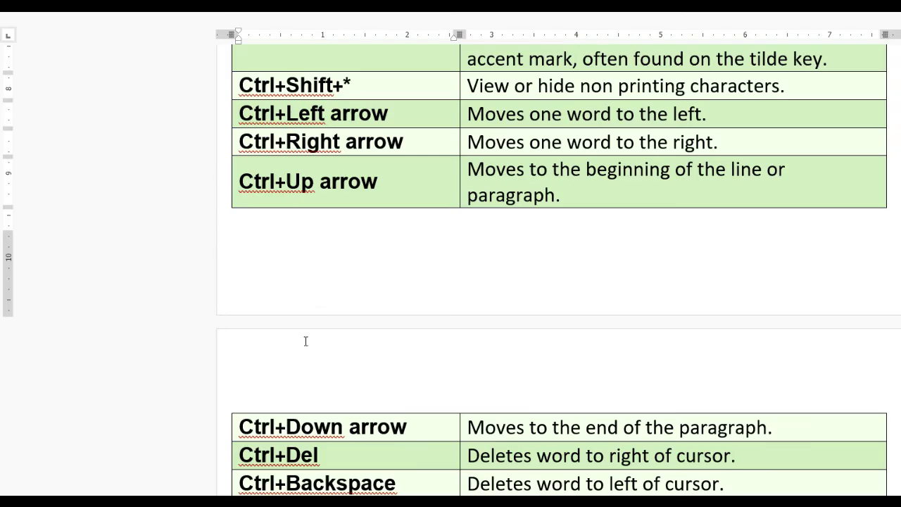
Check the line-spacing entries in the reference list, and apply single line spacing to the last paragraph of the sample document.
{"action": "scroll", "coordinate": [306, 340], "scroll_direction": "down", "scroll_amount": 4}
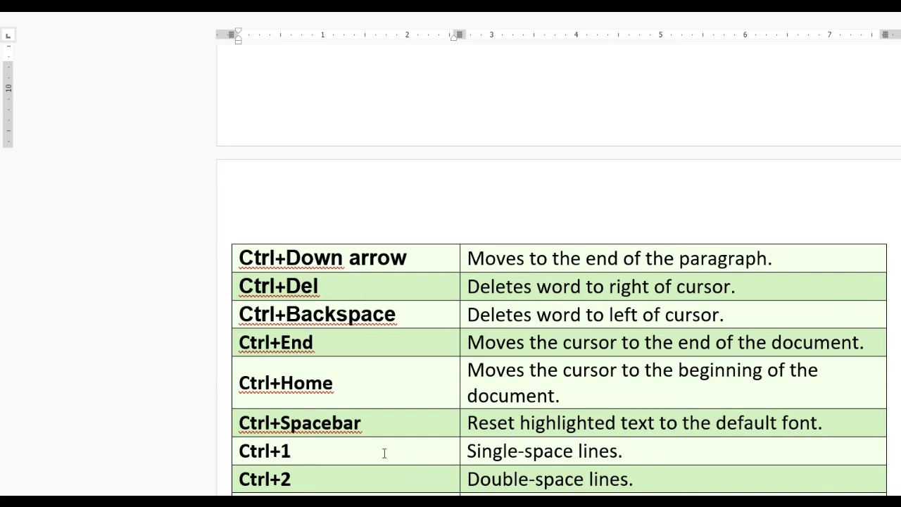
{"action": "left_click", "coordinate": [623, 449]}
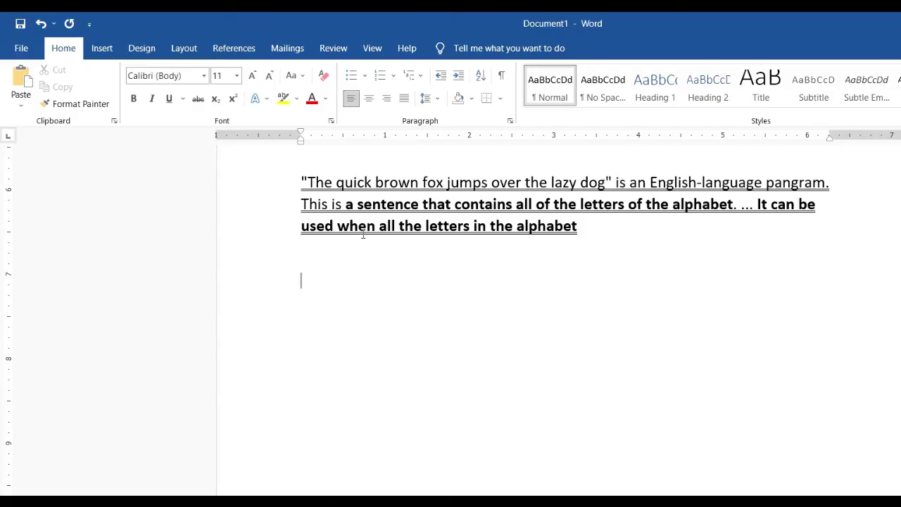
{"action": "left_click_drag", "start_coordinate": [302, 182], "coordinate": [841, 177]}
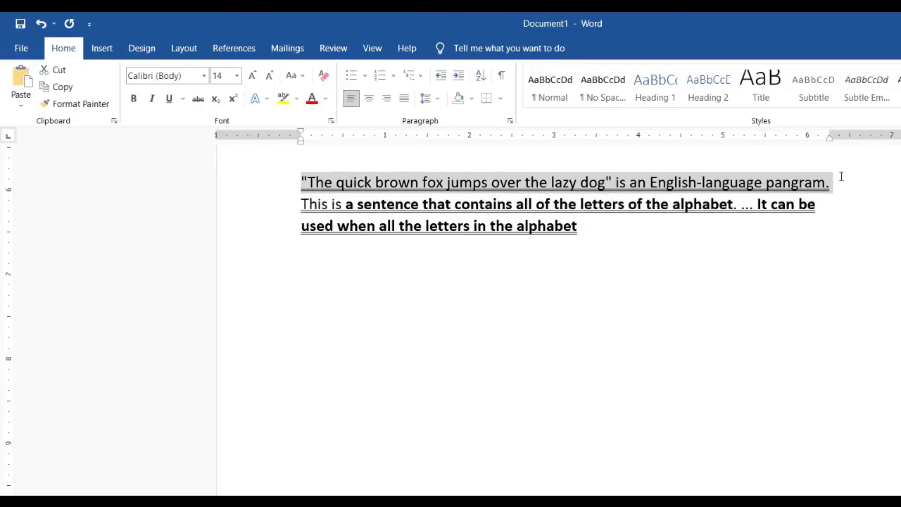
{"action": "key", "text": "ctrl+1"}
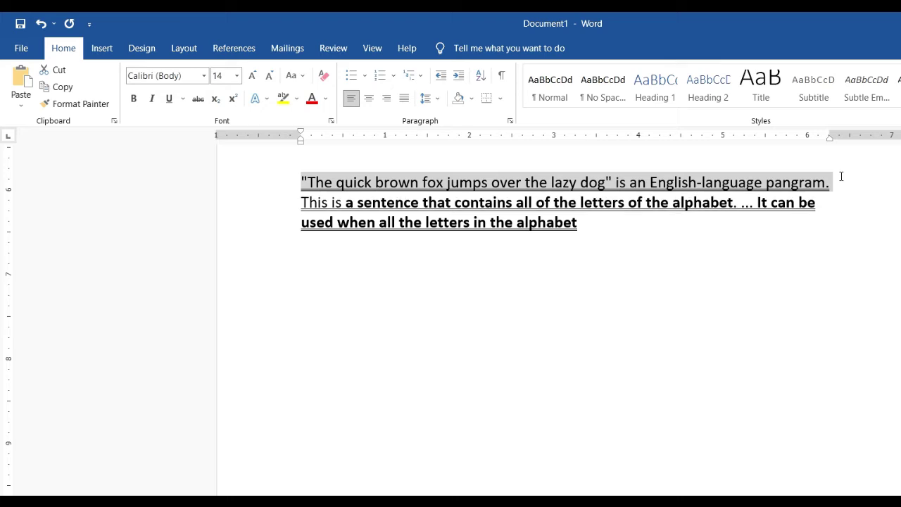
Apply double line spacing to the last paragraph, check the next reference list entries, and deselect the paragraph in the sample document.
{"action": "key", "text": "ctrl+2"}
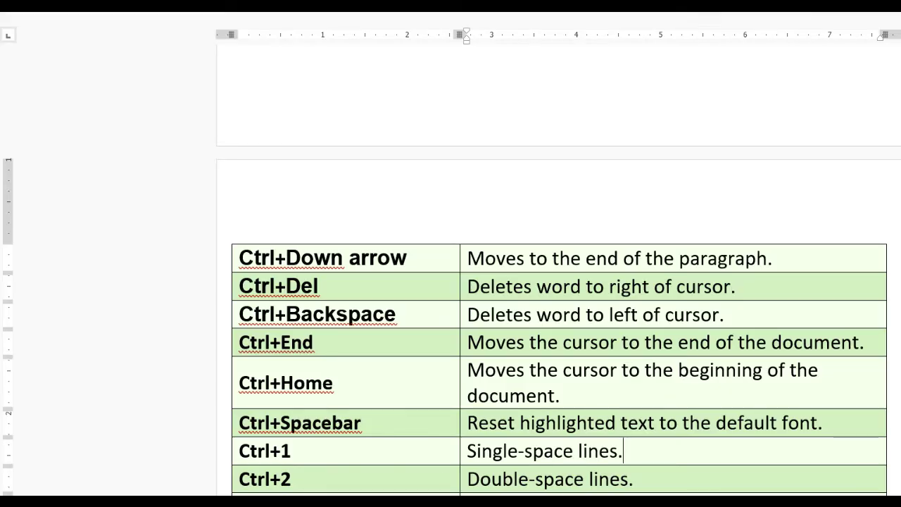
{"action": "scroll", "coordinate": [303, 477], "scroll_direction": "down", "scroll_amount": 2}
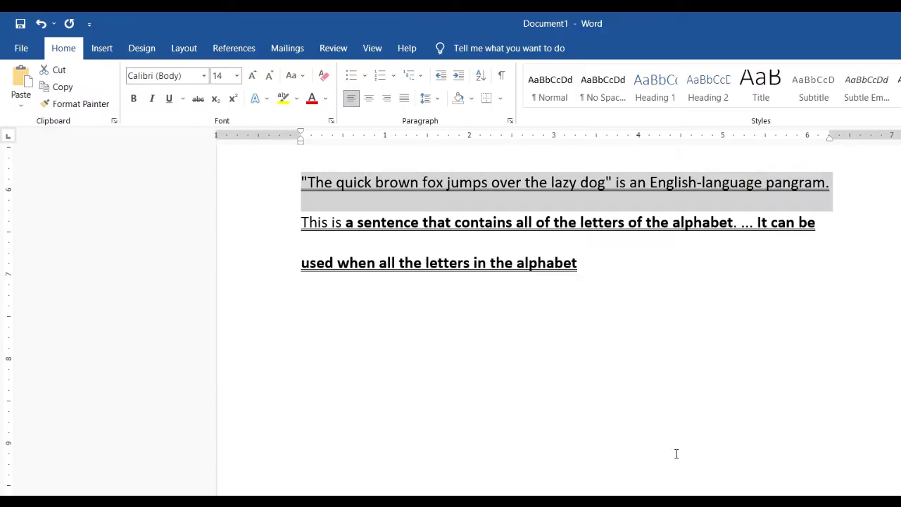
{"action": "left_click", "coordinate": [517, 328]}
{"action": "scroll", "coordinate": [631, 284], "scroll_direction": "up", "scroll_amount": 1}
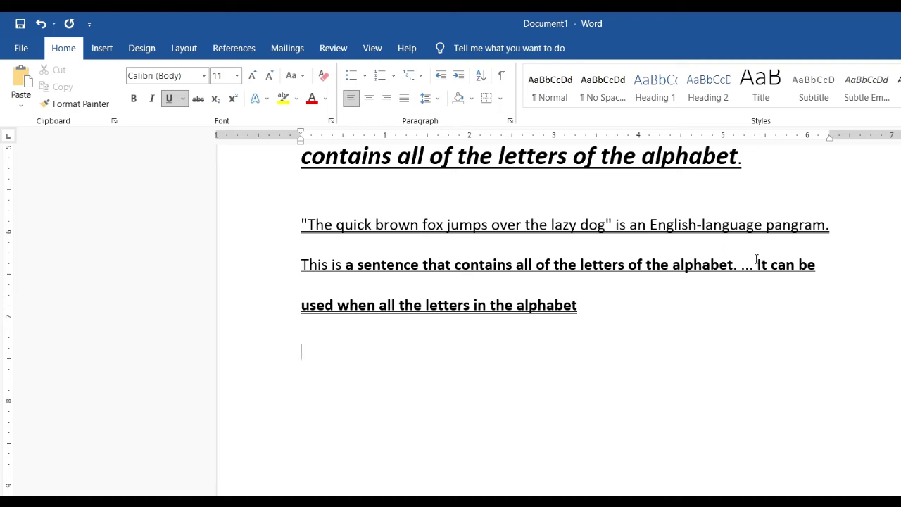
Format the letter "t" of "It" in the last paragraph as subscript and the letter "b" of "alphabet" as superscript.
{"action": "left_click_drag", "start_coordinate": [761, 265], "coordinate": [767, 264]}
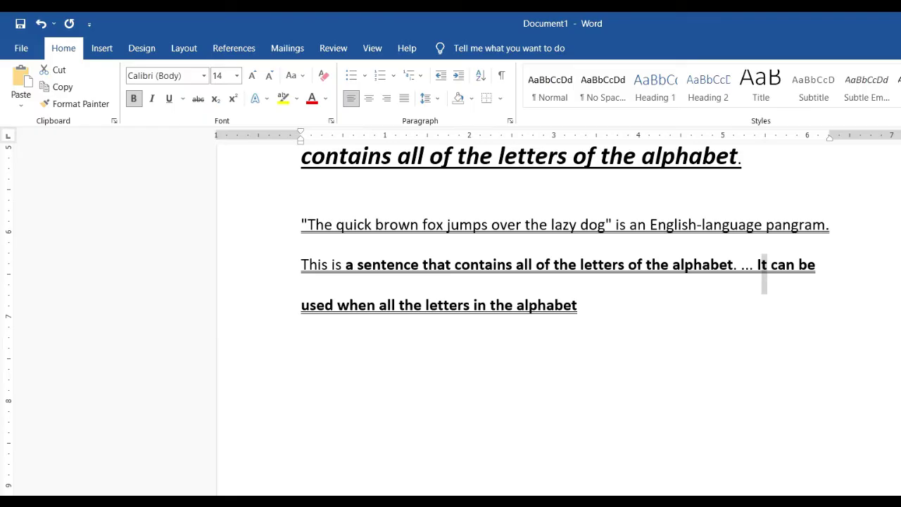
{"action": "key", "text": "ctrl+equal"}
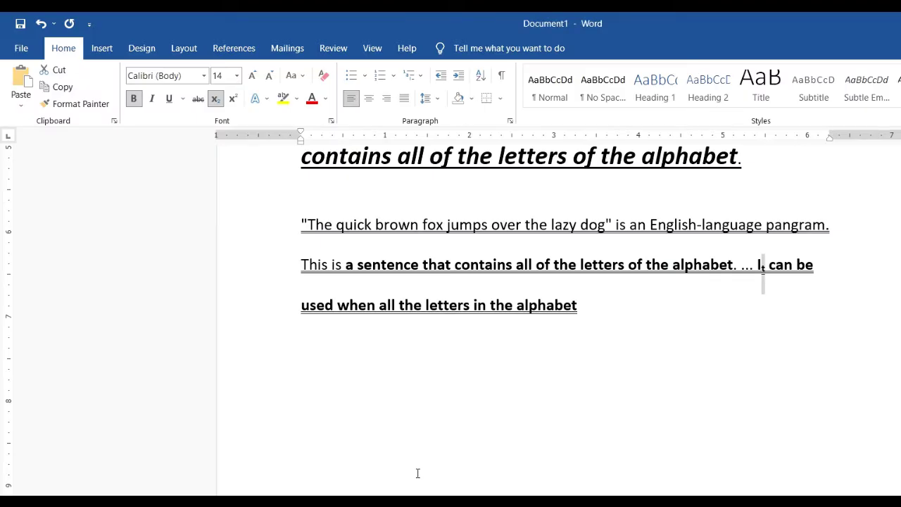
{"action": "left_click", "coordinate": [727, 265]}
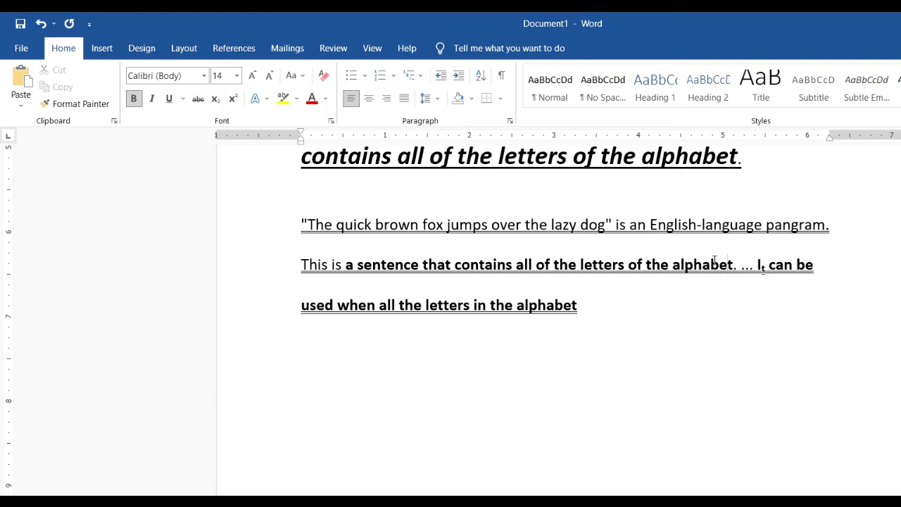
{"action": "left_click_drag", "start_coordinate": [712, 263], "coordinate": [718, 264]}
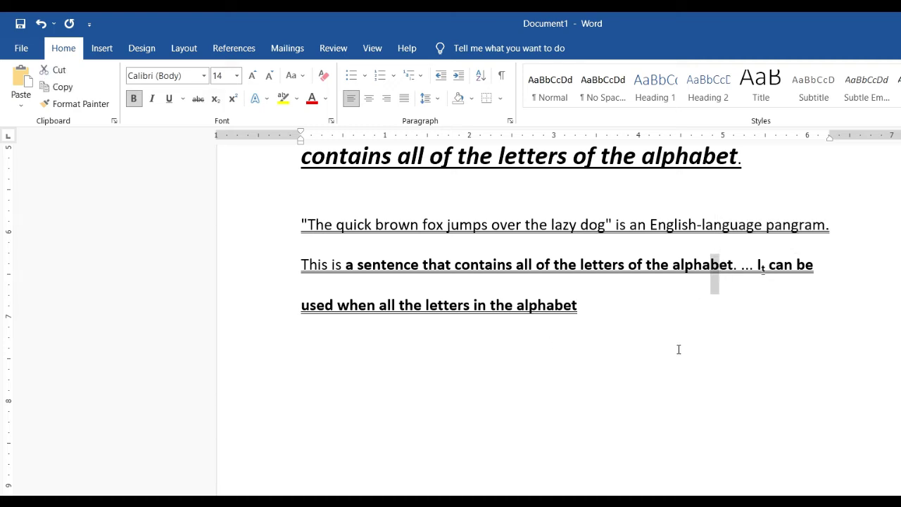
{"action": "key", "text": "ctrl+shift+plus"}
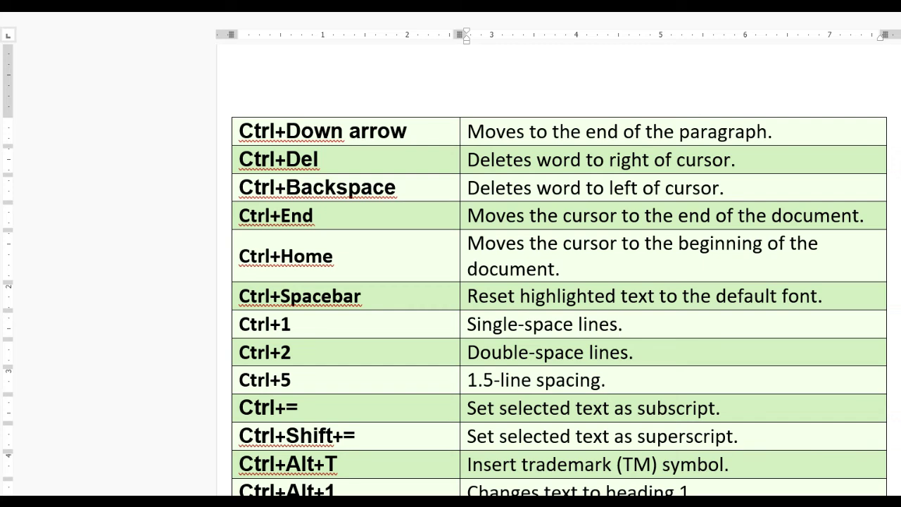
Review the reference list entries on the trademark symbol, headings, new document, task pane, print preview, switching documents, printing, help and repeating the last action.
{"action": "scroll", "coordinate": [356, 479], "scroll_direction": "down", "scroll_amount": 1}
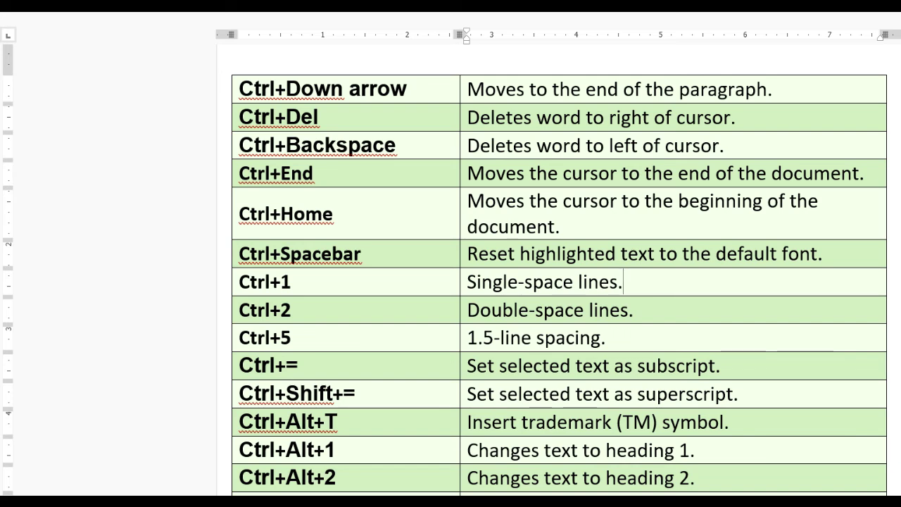
{"action": "scroll", "coordinate": [560, 269], "scroll_direction": "down", "scroll_amount": 1}
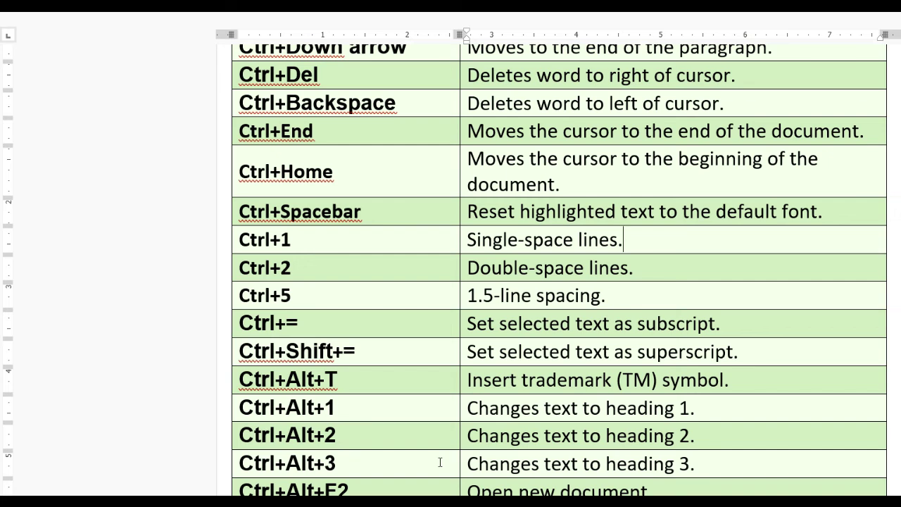
{"action": "left_click", "coordinate": [706, 467]}
{"action": "scroll", "coordinate": [707, 467], "scroll_direction": "down", "scroll_amount": 1}
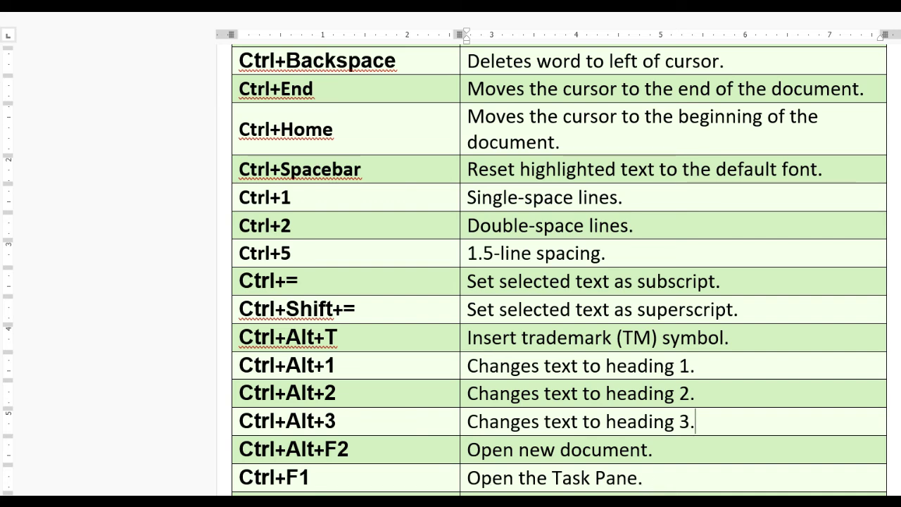
{"action": "scroll", "coordinate": [559, 267], "scroll_direction": "down", "scroll_amount": 7}
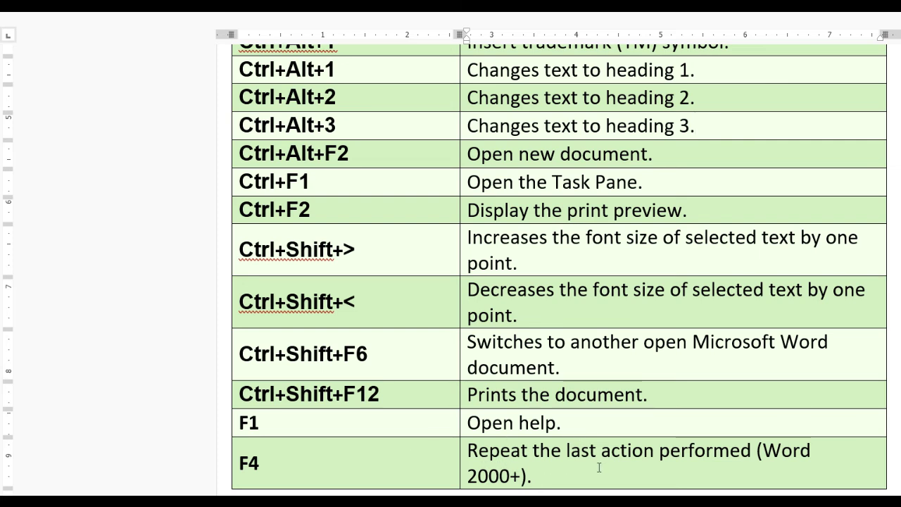
{"action": "scroll", "coordinate": [600, 466], "scroll_direction": "down", "scroll_amount": 5}
{"action": "scroll", "coordinate": [592, 479], "scroll_direction": "up", "scroll_amount": 1}
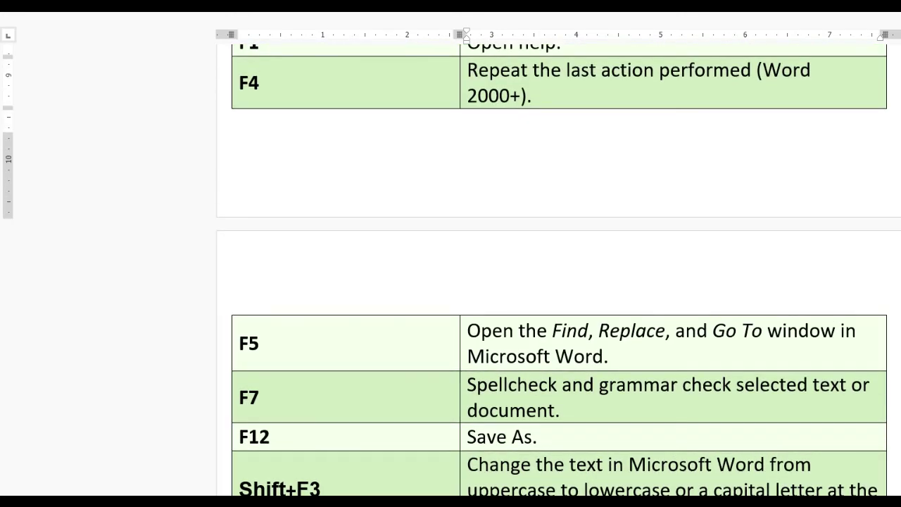
Review the remaining reference list entries, from Find, Replace and Go To, spellcheck and Save As through inserting the current date and time.
{"action": "scroll", "coordinate": [591, 479], "scroll_direction": "down", "scroll_amount": 2}
{"action": "scroll", "coordinate": [69, 490], "scroll_direction": "down", "scroll_amount": 2}
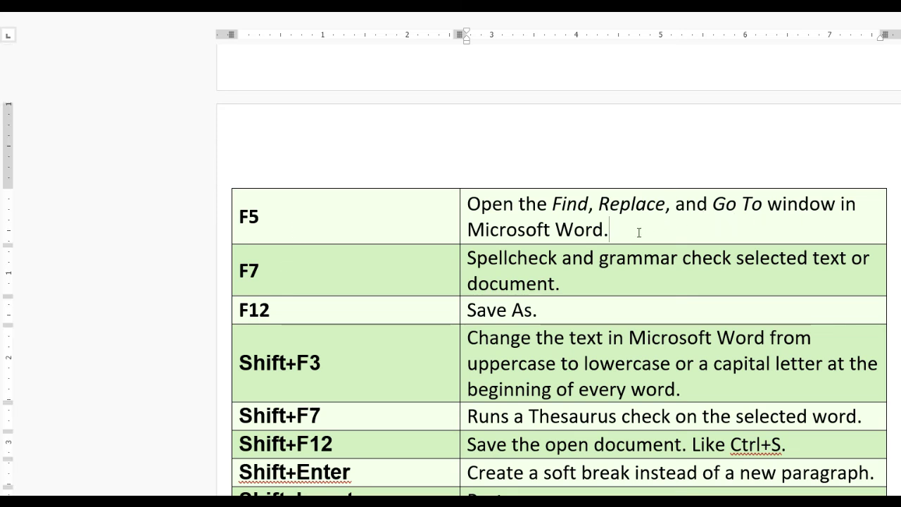
{"action": "left_click", "coordinate": [338, 276]}
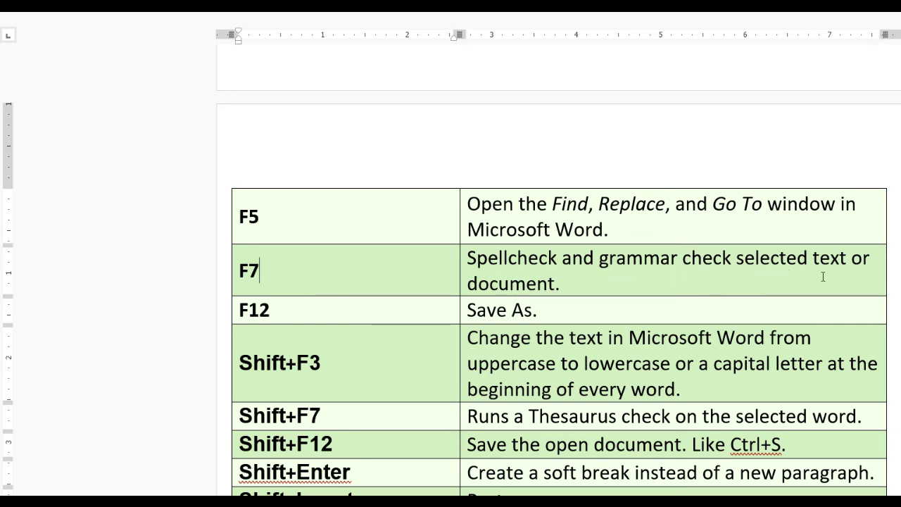
{"action": "left_click", "coordinate": [565, 285]}
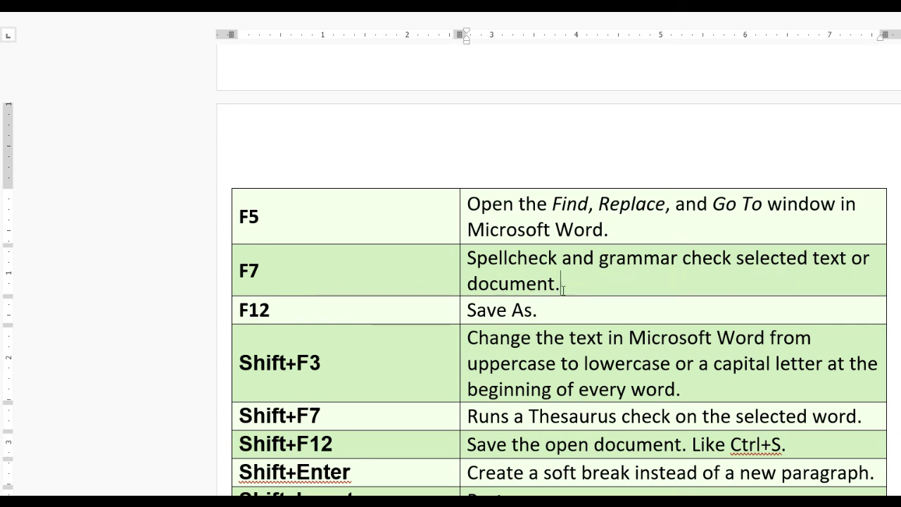
{"action": "left_click", "coordinate": [317, 316]}
{"action": "left_click", "coordinate": [563, 317]}
{"action": "scroll", "coordinate": [281, 482], "scroll_direction": "down", "scroll_amount": 5}
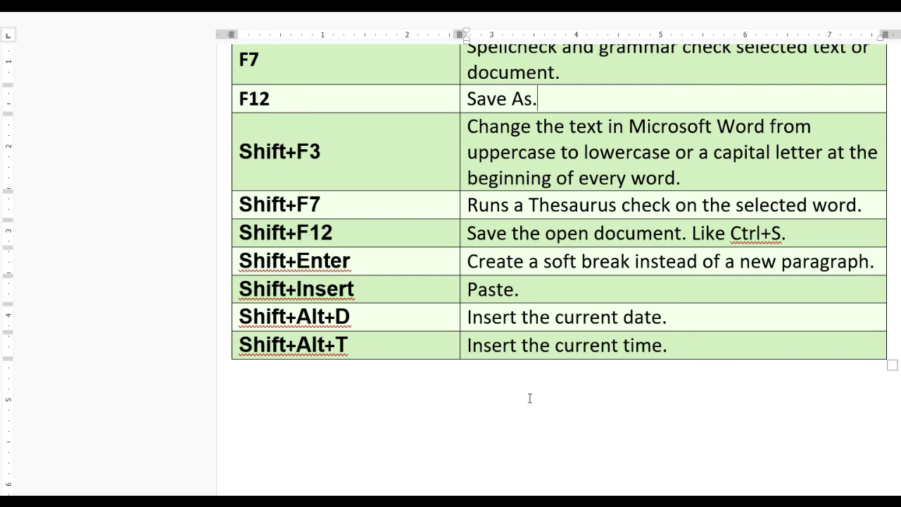
{"action": "scroll", "coordinate": [519, 461], "scroll_direction": "down", "scroll_amount": 3}
Return to the beginning of the reference list and skim its entries again through underline, cut, undo and bullet points.
{"action": "scroll", "coordinate": [519, 460], "scroll_direction": "up", "scroll_amount": 3}
{"action": "scroll", "coordinate": [520, 463], "scroll_direction": "up", "scroll_amount": 10}
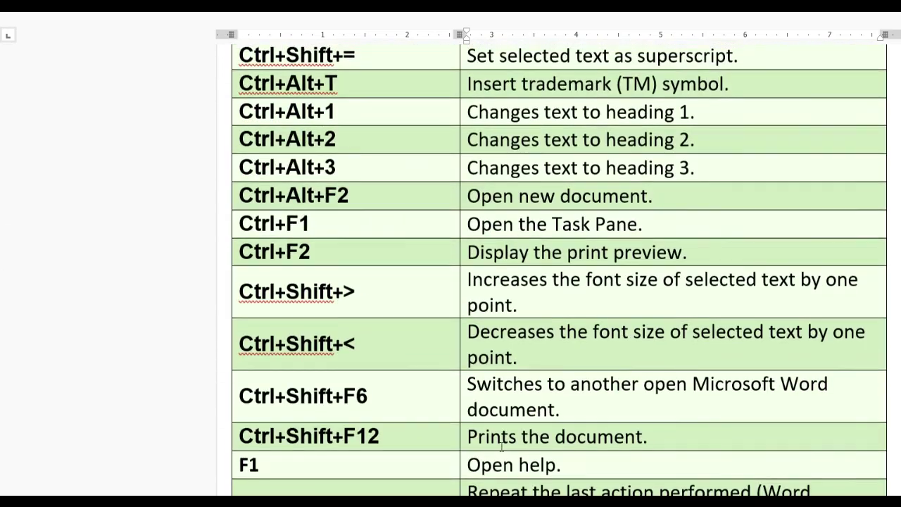
{"action": "scroll", "coordinate": [502, 443], "scroll_direction": "up", "scroll_amount": 12}
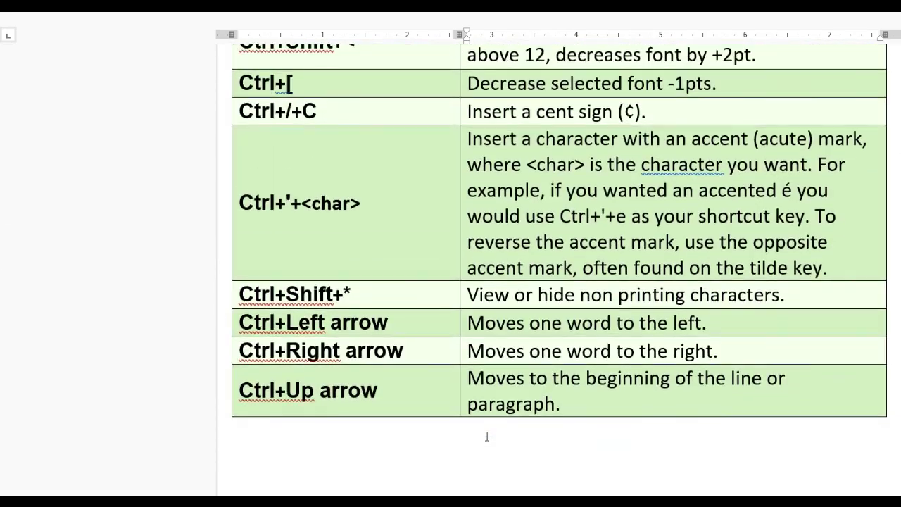
{"action": "scroll", "coordinate": [486, 435], "scroll_direction": "up", "scroll_amount": 12}
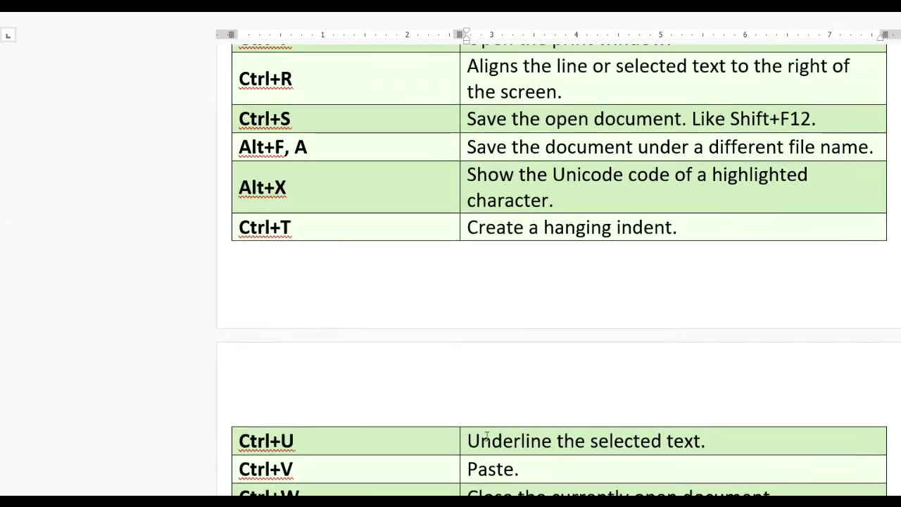
{"action": "scroll", "coordinate": [487, 435], "scroll_direction": "up", "scroll_amount": 12}
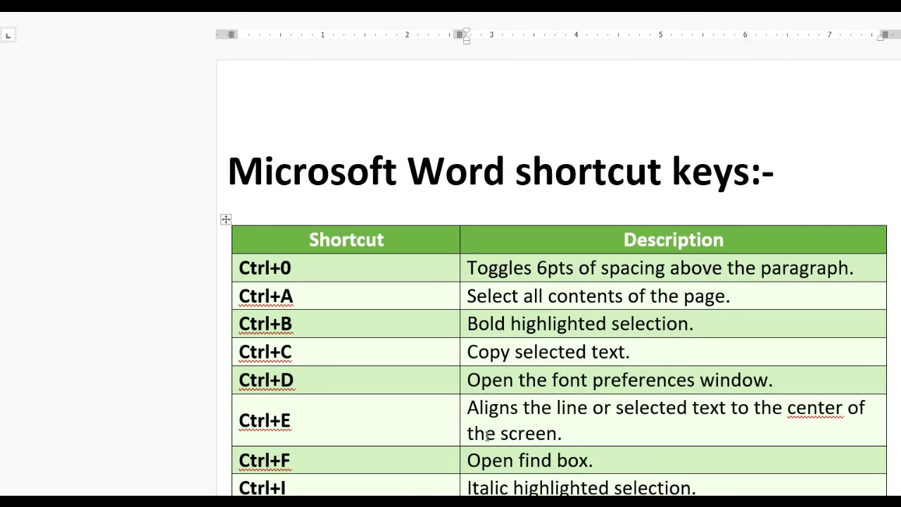
{"action": "scroll", "coordinate": [486, 436], "scroll_direction": "down", "scroll_amount": 1}
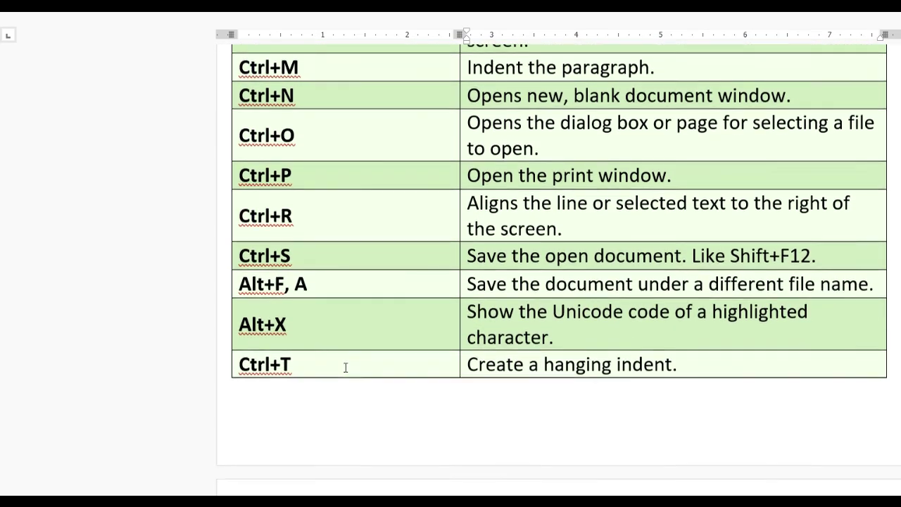
{"action": "scroll", "coordinate": [346, 366], "scroll_direction": "down", "scroll_amount": 1}
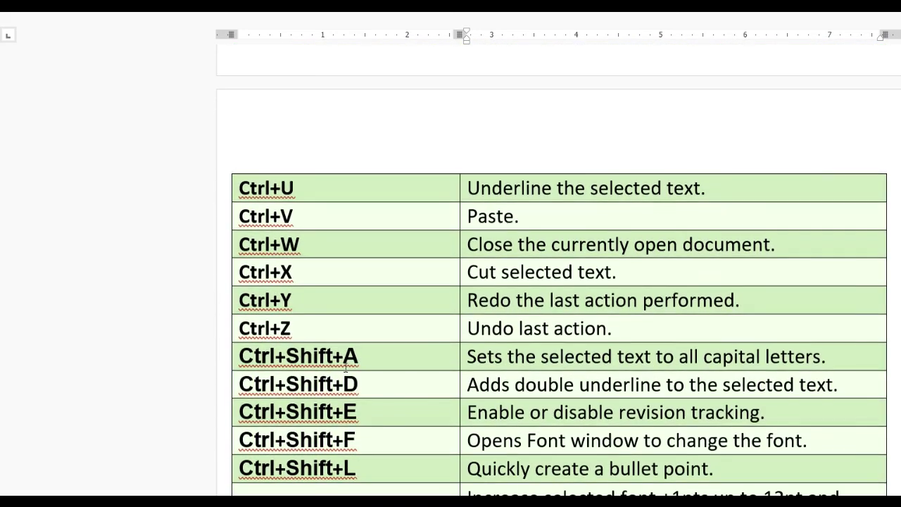